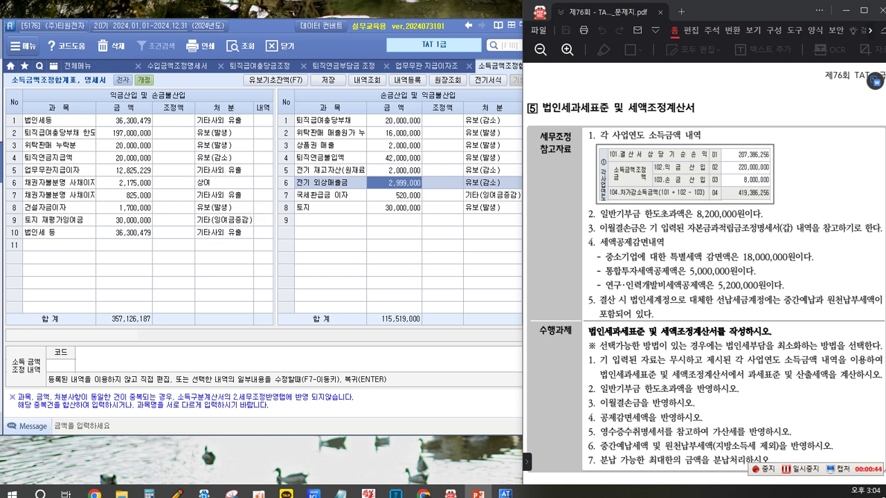
Save the 소득금액조정합계표 and confirm the save
{"action": "left_click", "coordinate": [373, 223]}
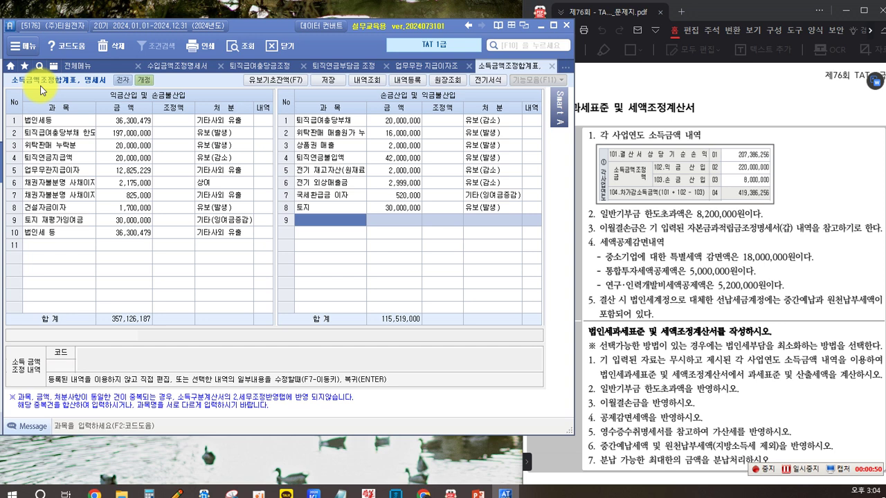
{"action": "left_click", "coordinate": [330, 80]}
{"action": "left_click", "coordinate": [435, 278]}
{"action": "left_click", "coordinate": [604, 237]}
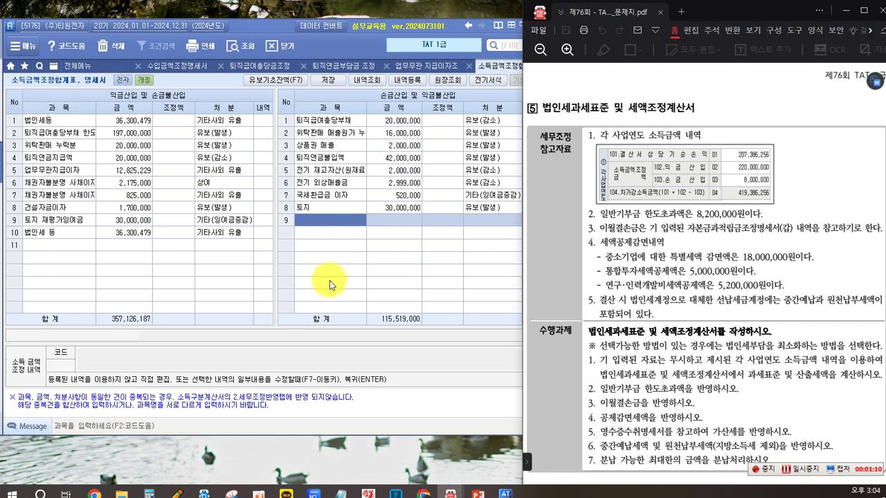
{"action": "left_click", "coordinate": [325, 256]}
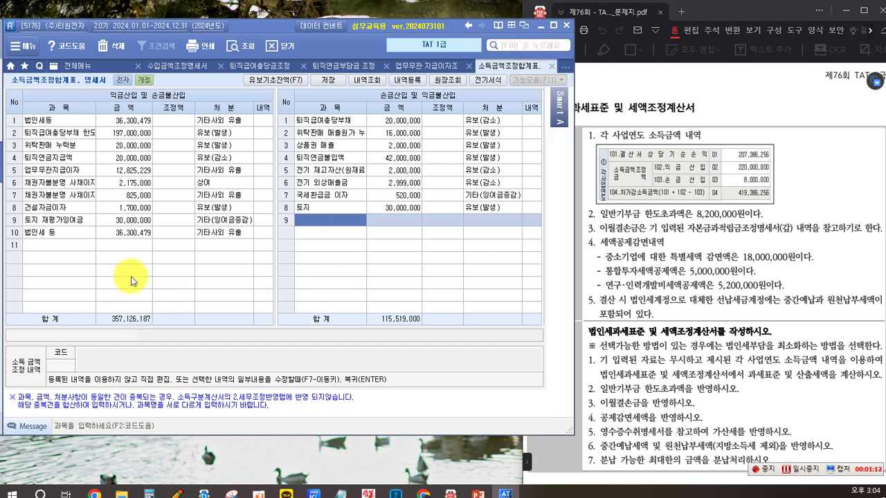
Open the 법인세과세표준 및 세액조정계산서 form from 법인조정2 and reload its figures with 새로불러오기
{"action": "left_click", "coordinate": [76, 66]}
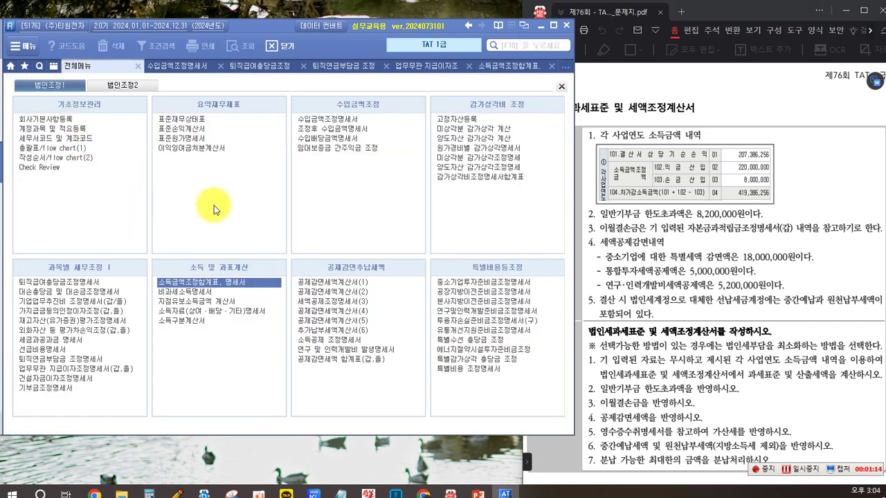
{"action": "left_click", "coordinate": [586, 118]}
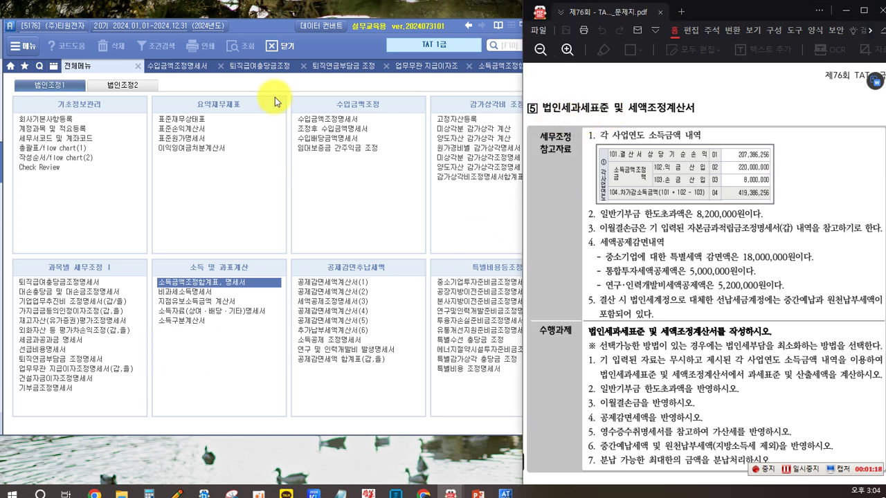
{"action": "left_click", "coordinate": [122, 86]}
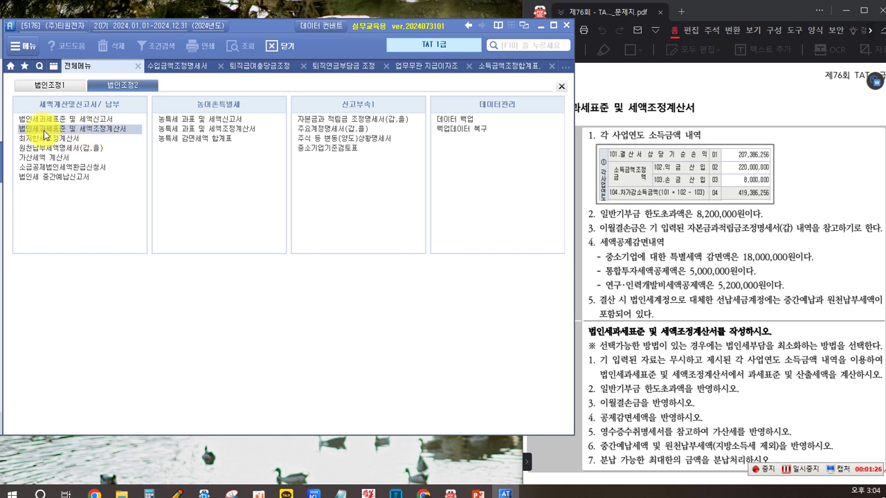
{"action": "left_click", "coordinate": [109, 129]}
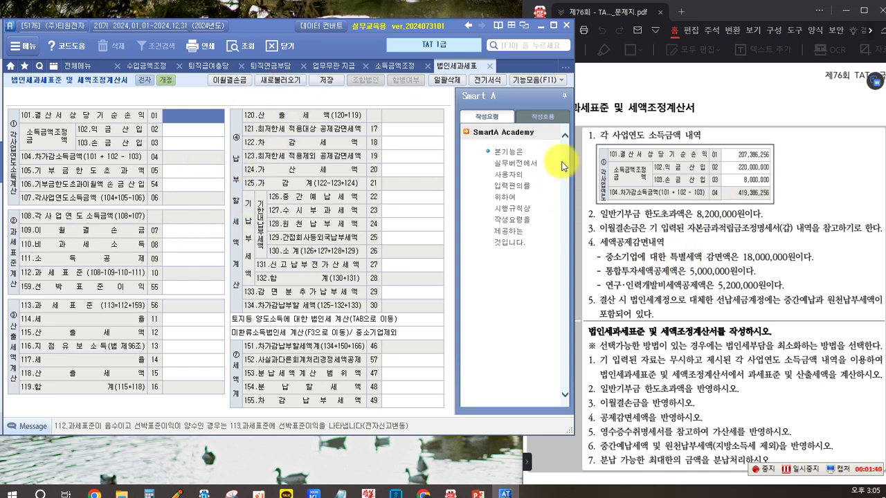
{"action": "left_click", "coordinate": [280, 81]}
{"action": "left_click", "coordinate": [421, 272]}
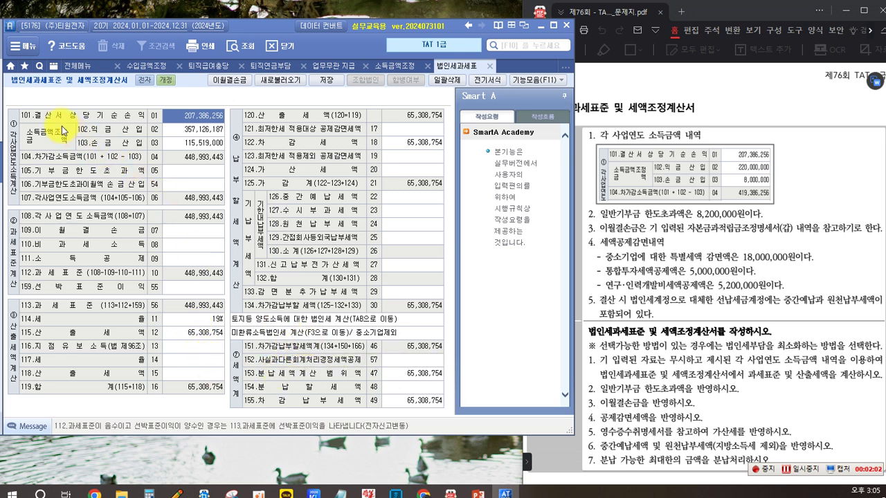
Compare the form's net income, 익금산입 and 손금산입 amounts with the totals in the 소득금액조정합계표
{"action": "left_click", "coordinate": [200, 116]}
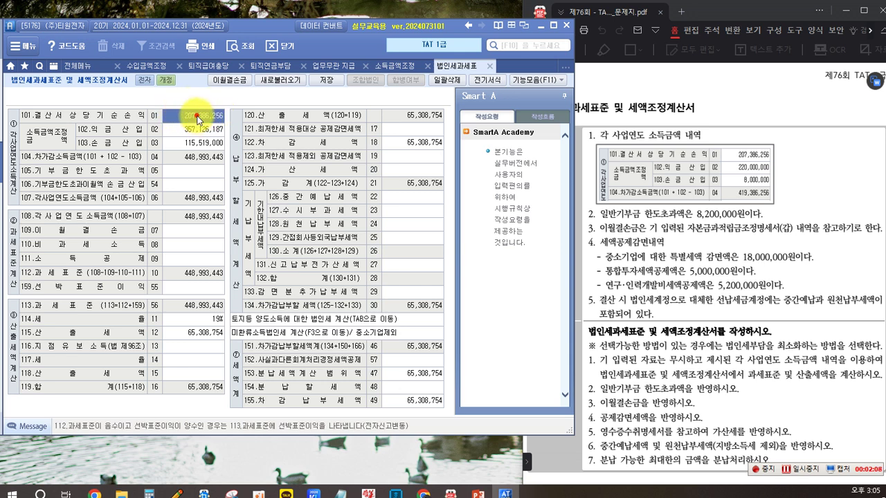
{"action": "left_click", "coordinate": [195, 116]}
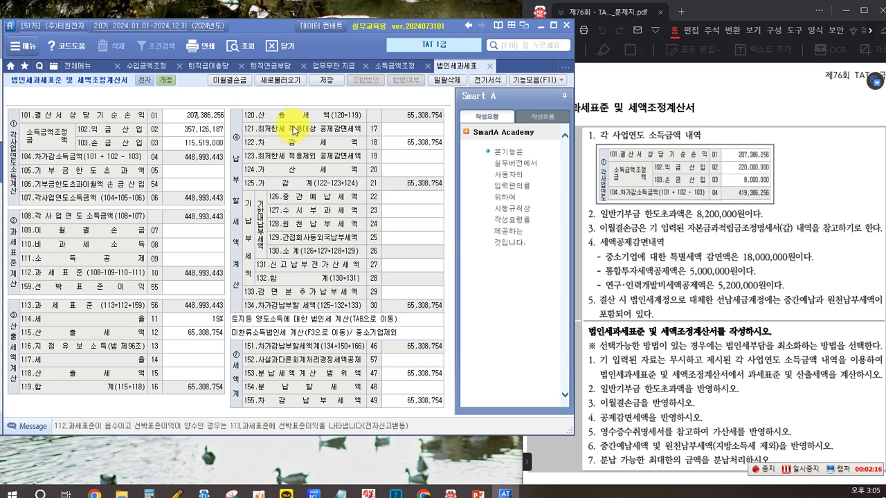
{"action": "left_click", "coordinate": [210, 119]}
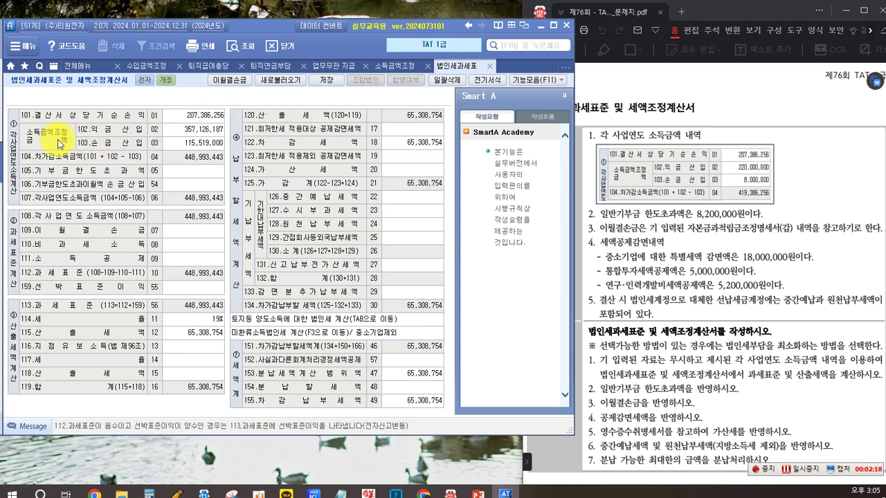
{"action": "left_click", "coordinate": [167, 142]}
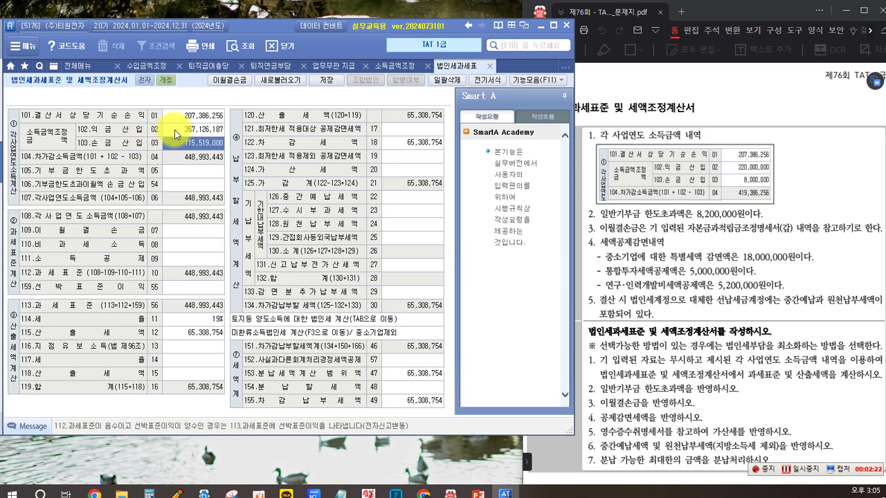
{"action": "left_click", "coordinate": [405, 73]}
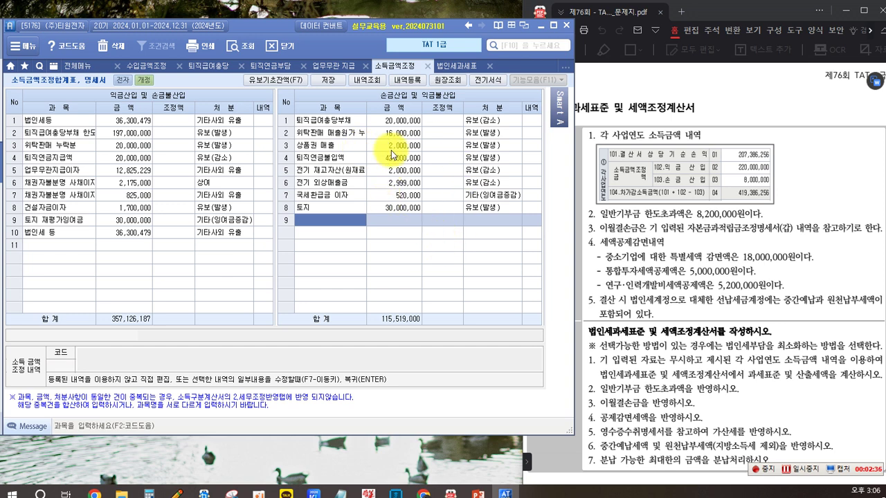
{"action": "left_click", "coordinate": [444, 68]}
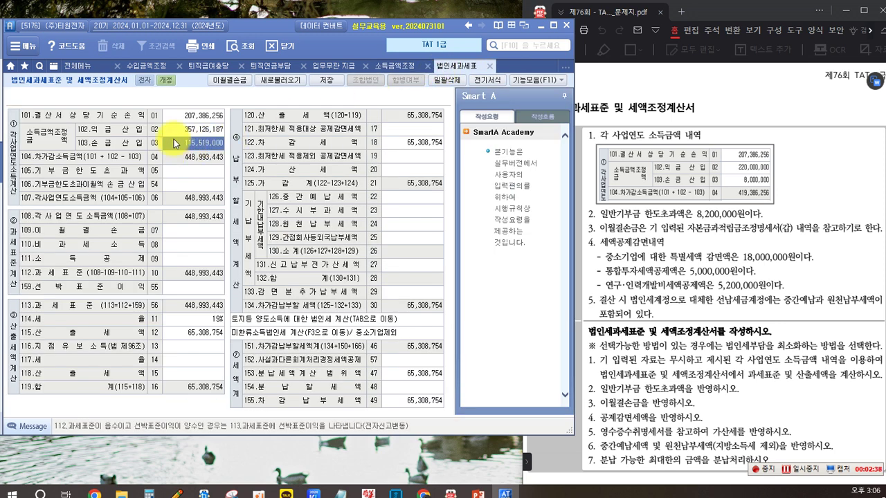
{"action": "left_click", "coordinate": [184, 143]}
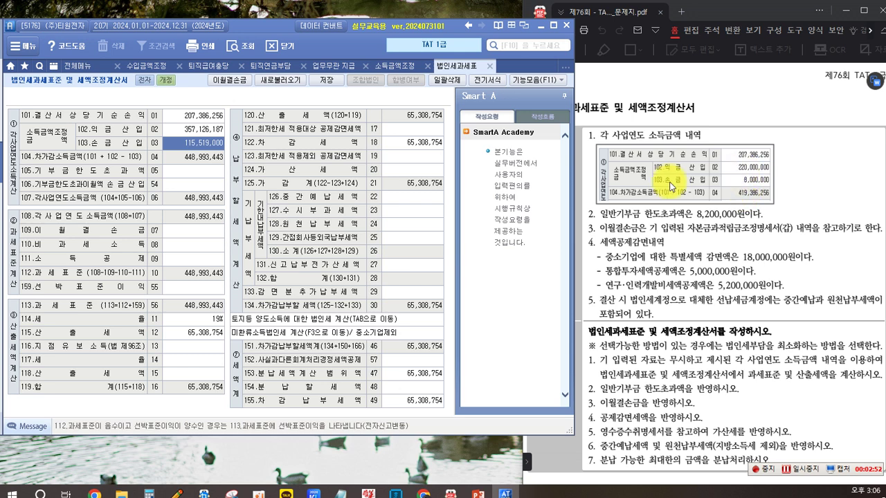
Set 102.익금산입 to 220,000,000 and 103.손금산입 to 8,000,000 in the tax adjustment form
{"action": "left_click", "coordinate": [166, 132]}
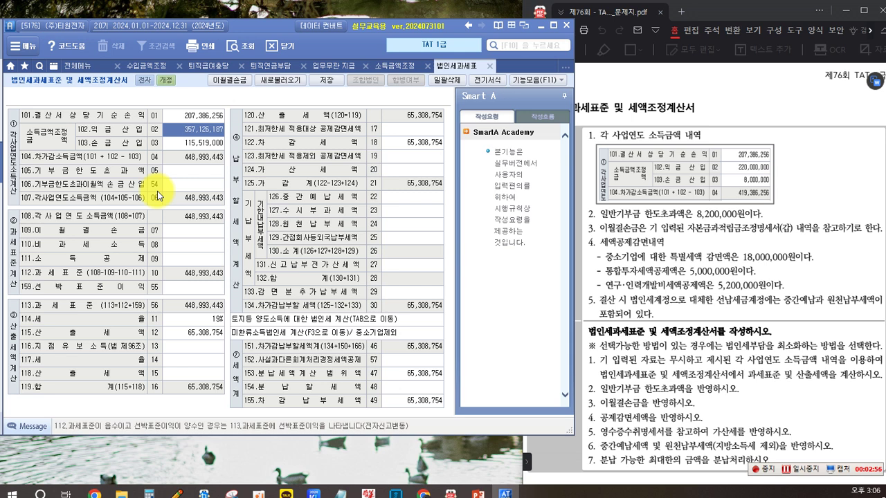
{"action": "type", "text": "22"}
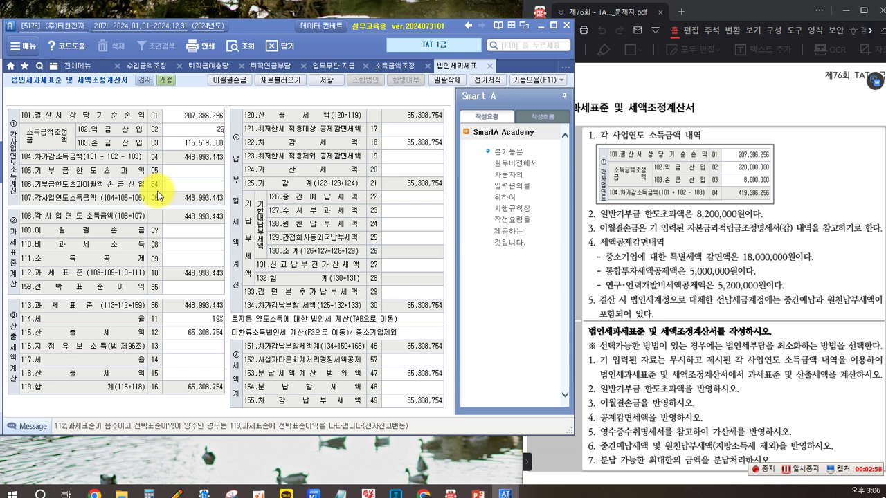
{"action": "type", "text": "0,000,000"}
{"action": "key", "text": "Return"}
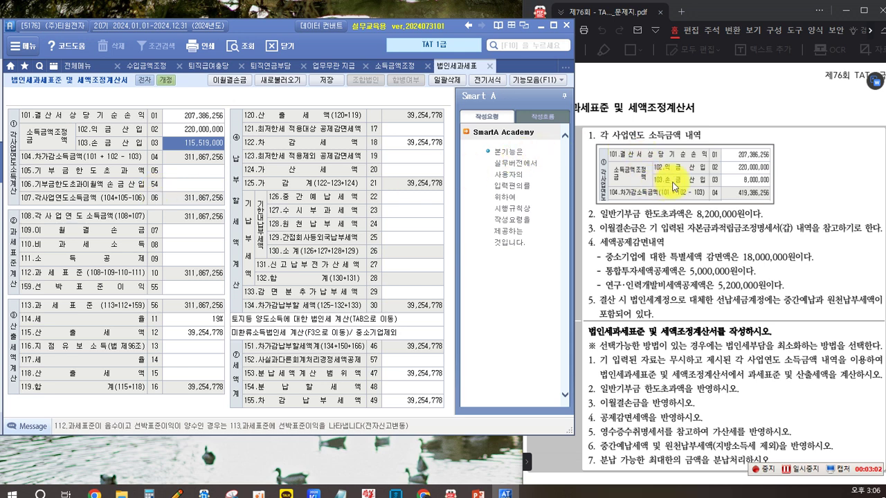
{"action": "type", "text": "8000000"}
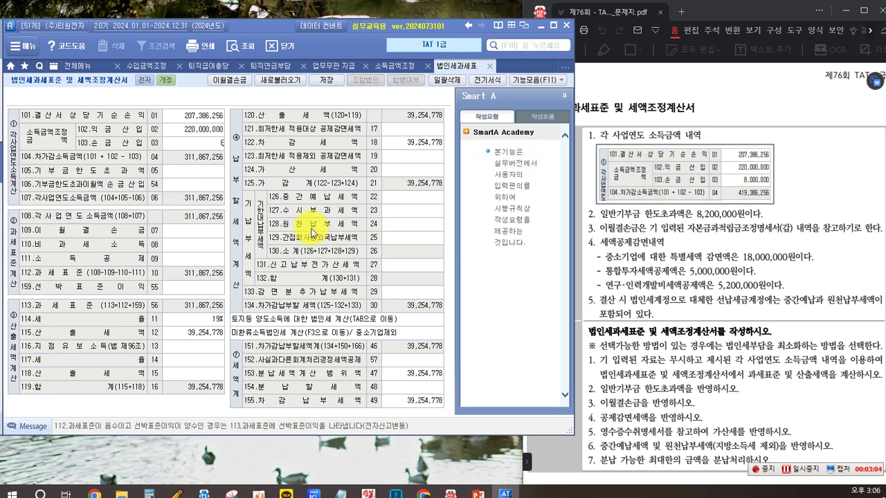
{"action": "key", "text": "Return"}
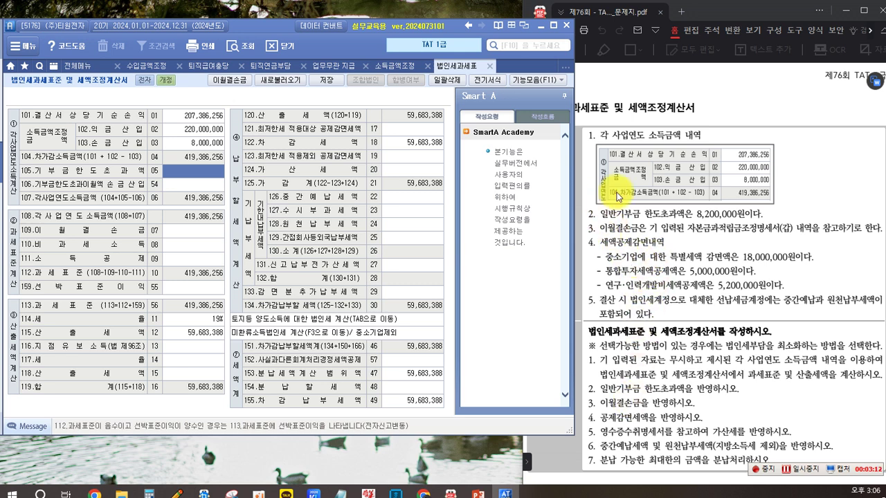
{"action": "left_click", "coordinate": [653, 251]}
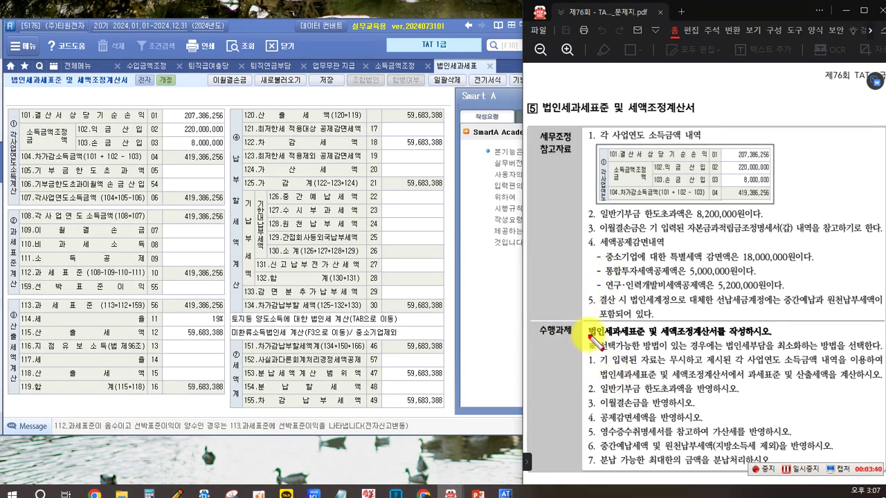
{"action": "mouse_move", "coordinate": [592, 344]}
{"action": "left_mouse_down"}
{"action": "mouse_move", "coordinate": [695, 356]}
{"action": "mouse_move", "coordinate": [725, 346]}
{"action": "mouse_move", "coordinate": [870, 354]}
{"action": "left_mouse_up"}
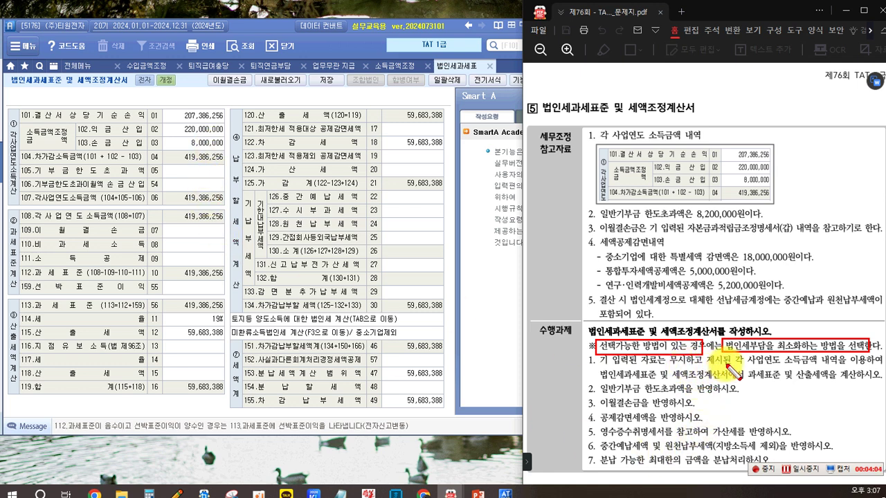
{"action": "left_click_drag", "start_coordinate": [707, 354], "coordinate": [866, 368]}
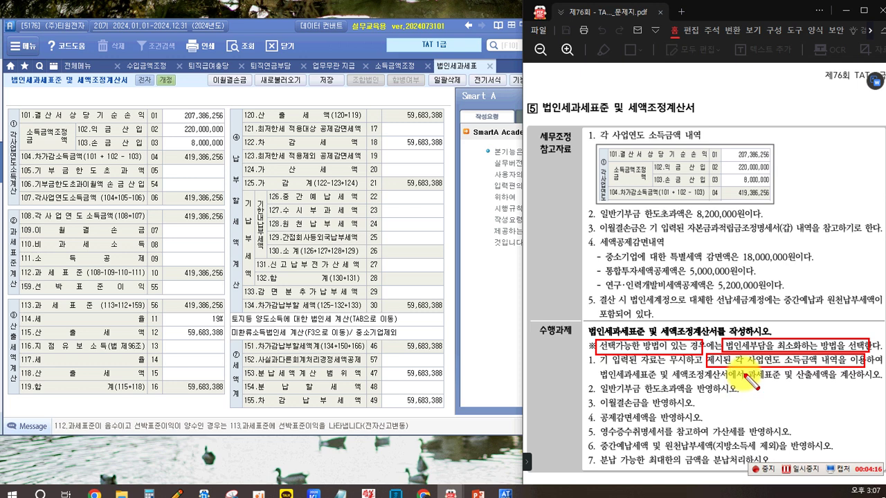
{"action": "mouse_move", "coordinate": [745, 369]}
{"action": "left_mouse_down"}
{"action": "mouse_move", "coordinate": [775, 381]}
{"action": "mouse_move", "coordinate": [833, 384]}
{"action": "left_mouse_up"}
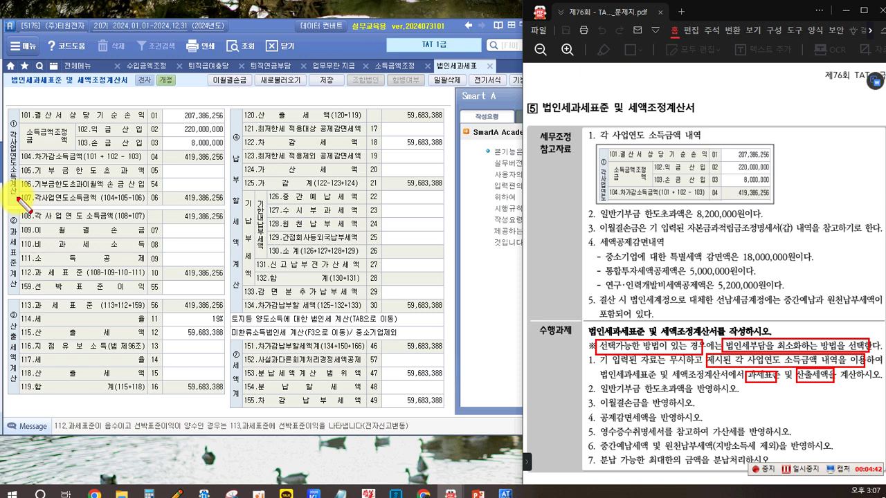
{"action": "left_click_drag", "start_coordinate": [16, 191], "coordinate": [221, 205]}
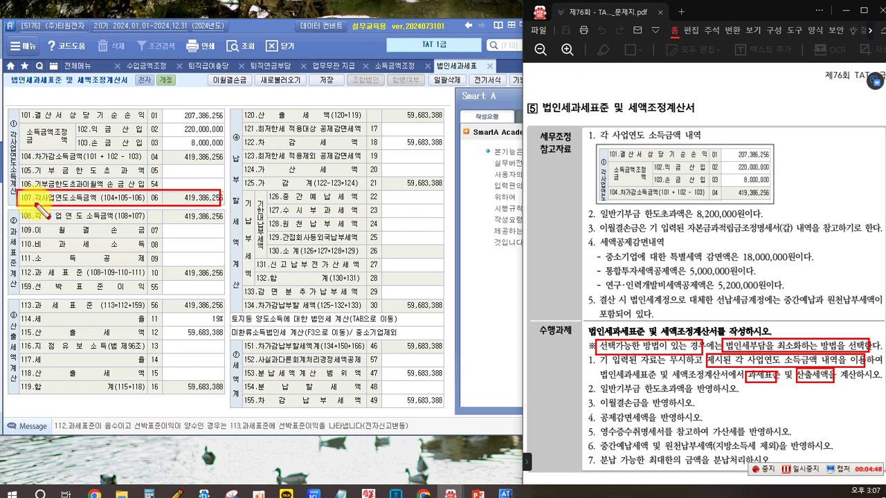
{"action": "left_click", "coordinate": [19, 108]}
{"action": "left_click_drag", "start_coordinate": [20, 130], "coordinate": [223, 124]}
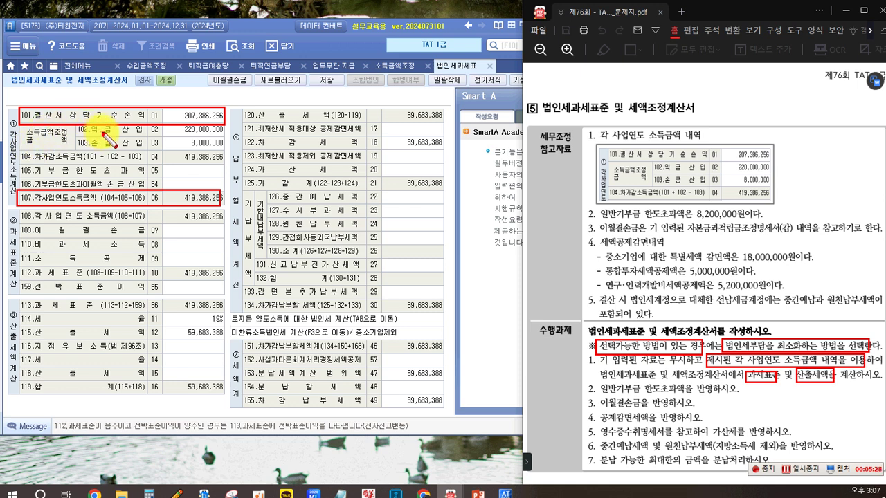
{"action": "left_click_drag", "start_coordinate": [20, 150], "coordinate": [226, 168]}
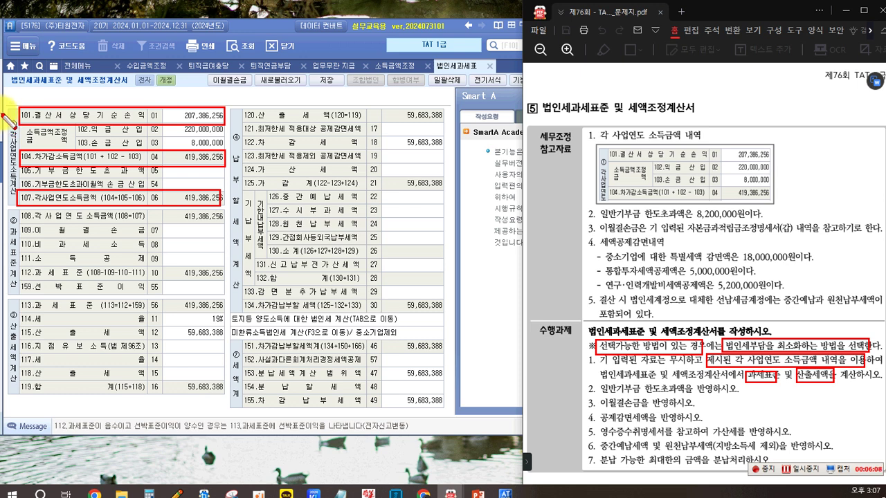
{"action": "left_click_drag", "start_coordinate": [4, 115], "coordinate": [17, 202]}
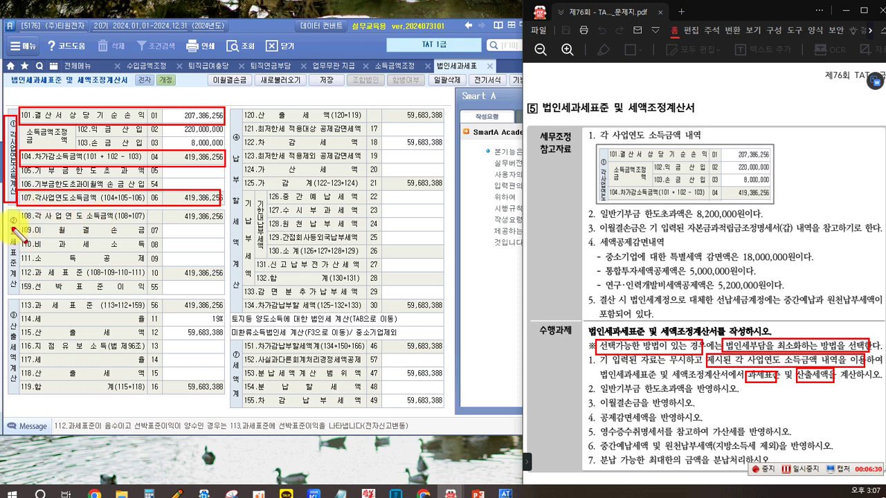
{"action": "left_click_drag", "start_coordinate": [19, 224], "coordinate": [154, 280]}
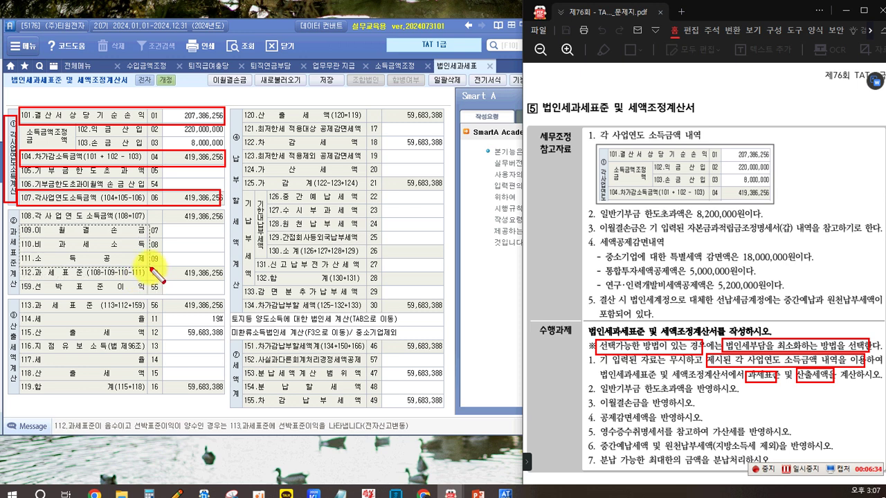
{"action": "left_click_drag", "start_coordinate": [148, 267], "coordinate": [148, 265]}
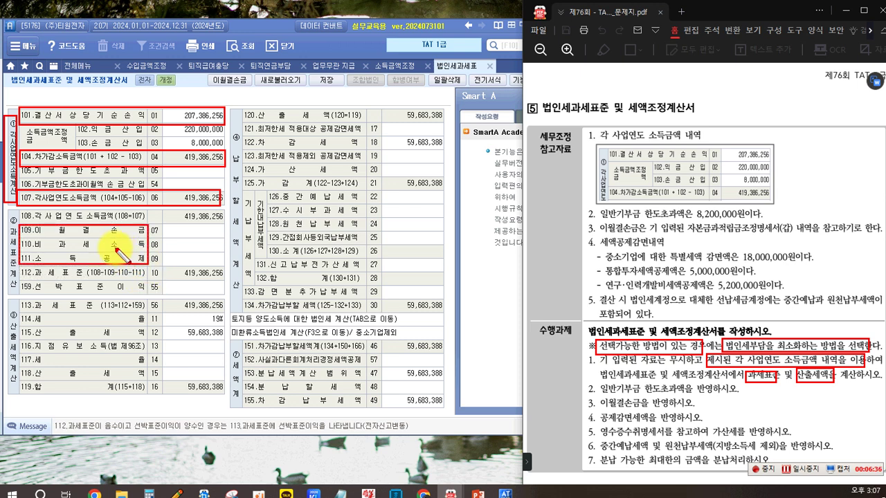
{"action": "left_click_drag", "start_coordinate": [20, 268], "coordinate": [223, 282]}
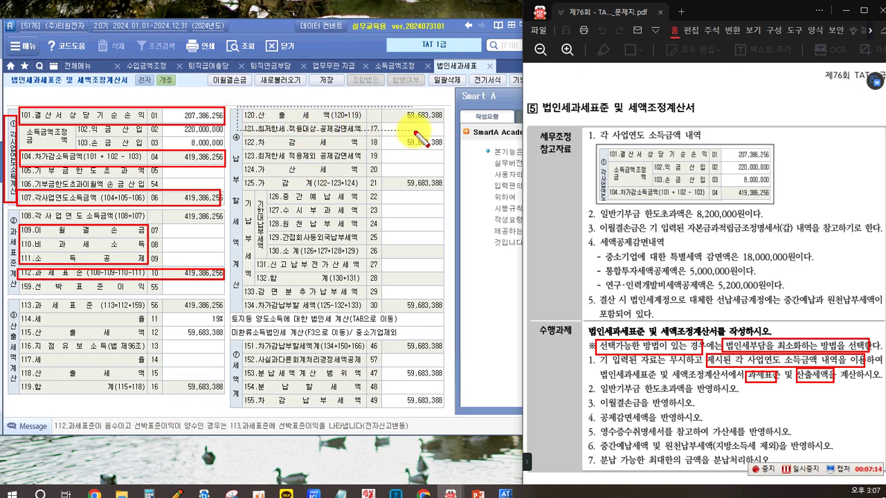
{"action": "left_click_drag", "start_coordinate": [448, 123], "coordinate": [447, 121]}
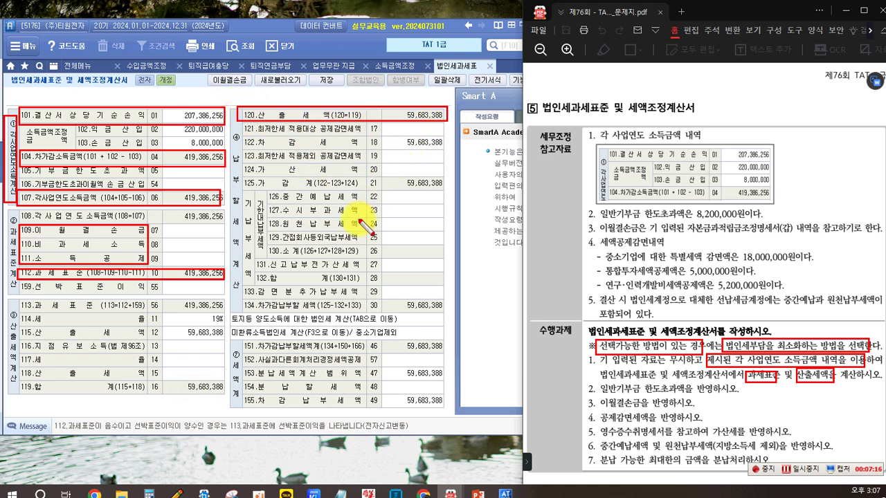
{"action": "left_click_drag", "start_coordinate": [257, 129], "coordinate": [311, 138]}
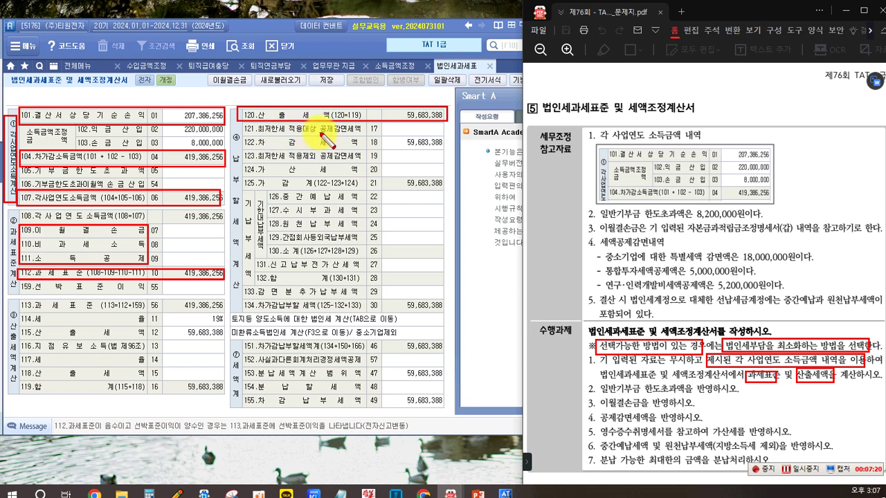
{"action": "left_click_drag", "start_coordinate": [257, 159], "coordinate": [346, 168]}
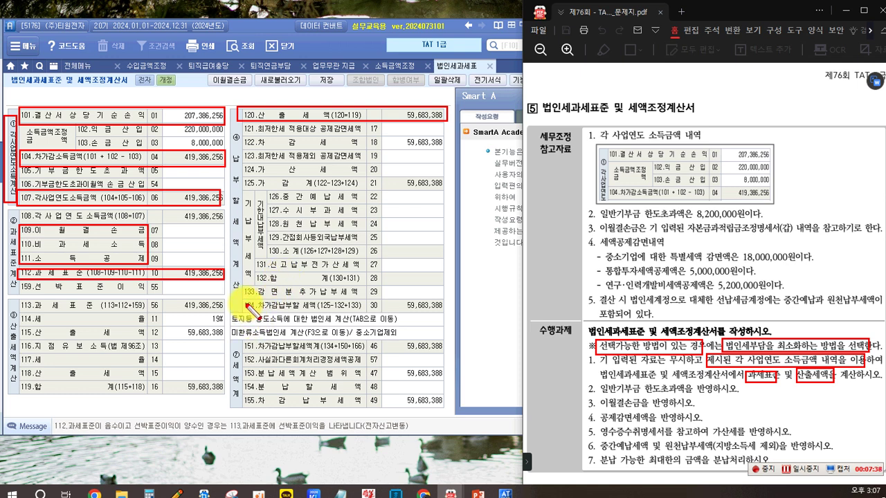
{"action": "left_click_drag", "start_coordinate": [242, 301], "coordinate": [443, 311]}
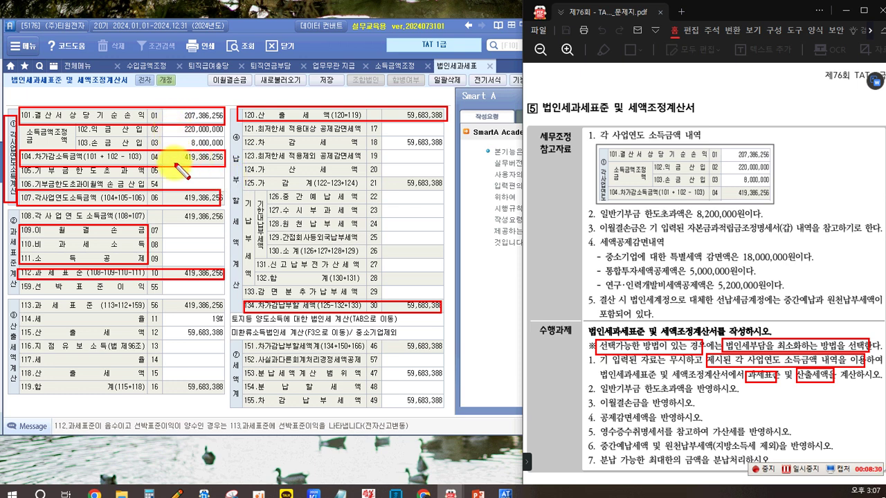
Set 105.기부금한도초과액 to 8,200,000, following the 일반기부금 한도초과액 given in the problem
{"action": "key", "text": "Escape"}
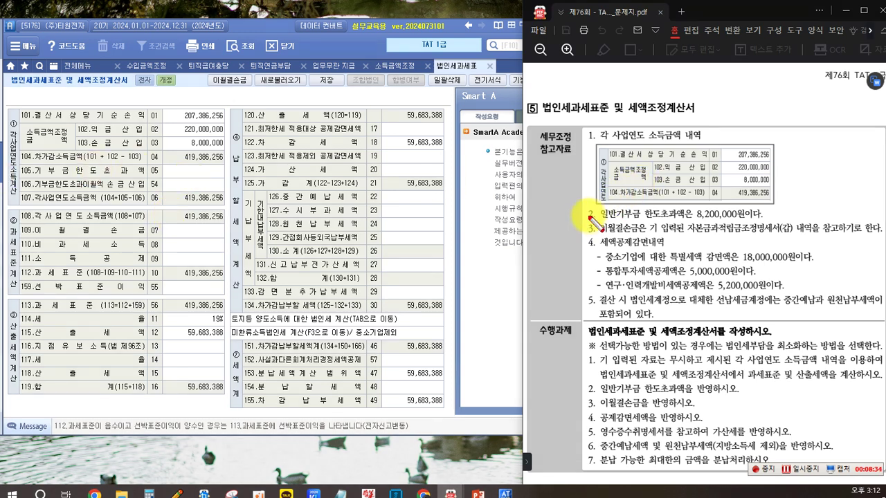
{"action": "mouse_move", "coordinate": [597, 205]}
{"action": "left_mouse_down"}
{"action": "mouse_move", "coordinate": [640, 231]}
{"action": "mouse_move", "coordinate": [643, 221]}
{"action": "mouse_move", "coordinate": [689, 221]}
{"action": "left_mouse_up"}
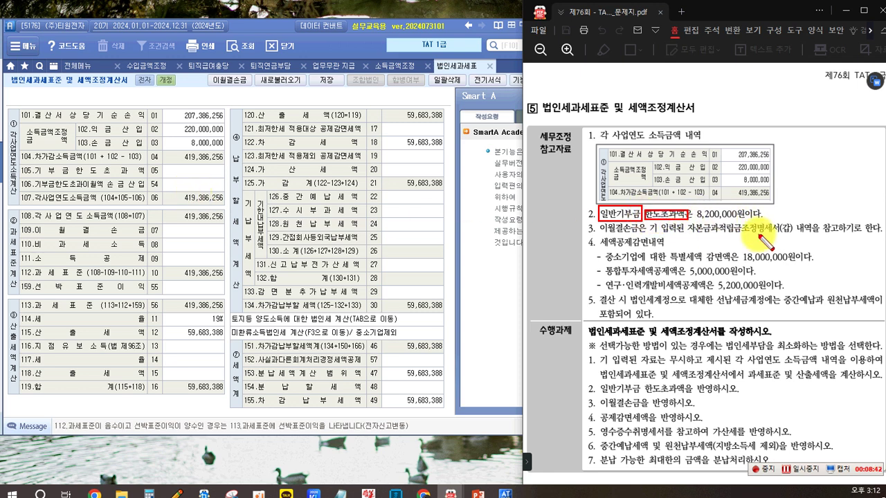
{"action": "left_click_drag", "start_coordinate": [32, 165], "coordinate": [144, 178]}
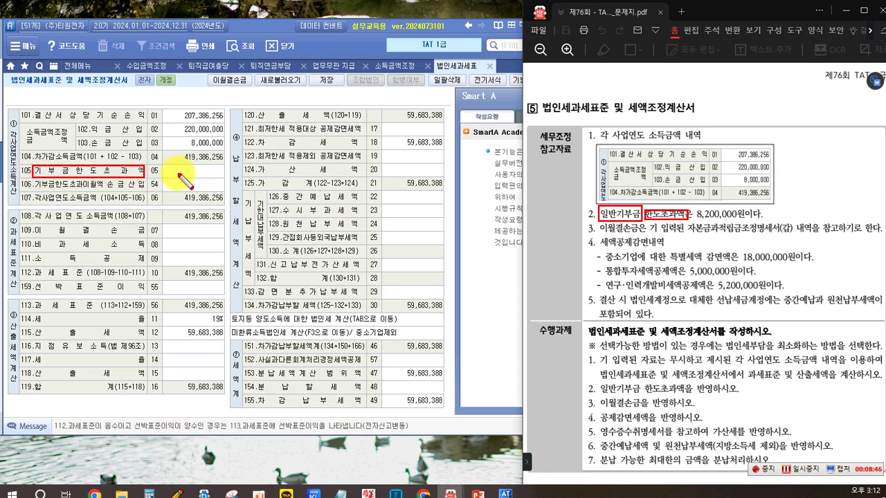
{"action": "key", "text": "Escape"}
{"action": "left_click", "coordinate": [188, 171]}
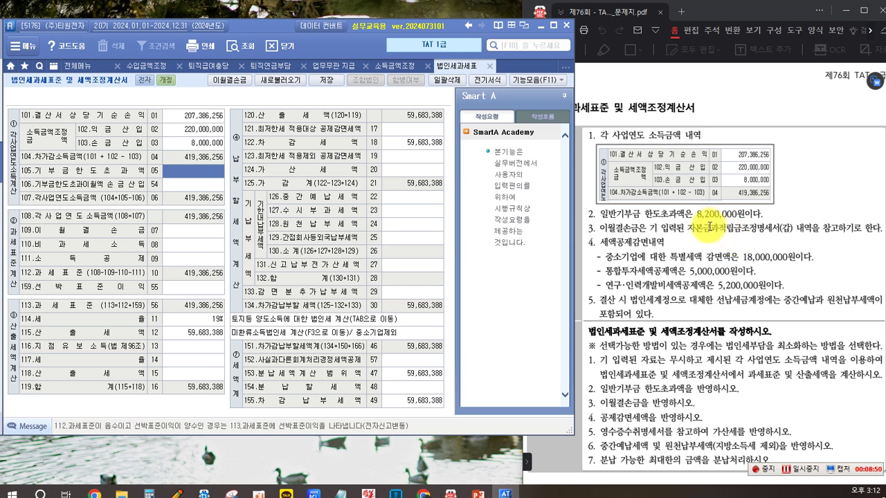
{"action": "type", "text": "8,200,000"}
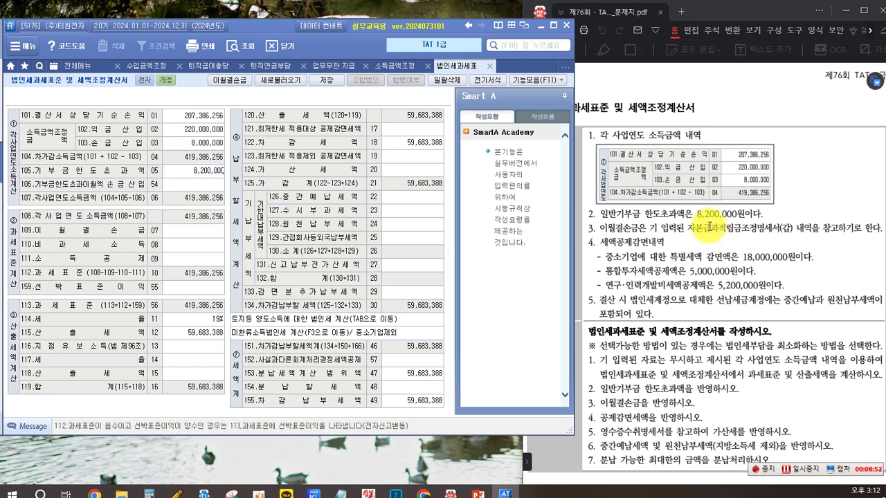
{"action": "key", "text": "Return"}
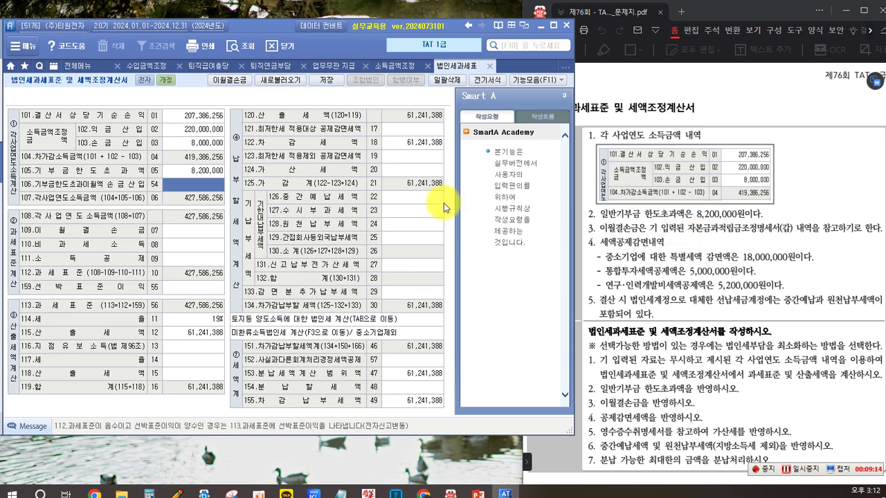
Check the remaining 이월결손금 per business year in the 갑(이월결손금계산서) of 자본금과 적립금 조정명세서, and return to the 법인세과세표준 및 세액조정계산서
{"action": "left_click", "coordinate": [72, 65]}
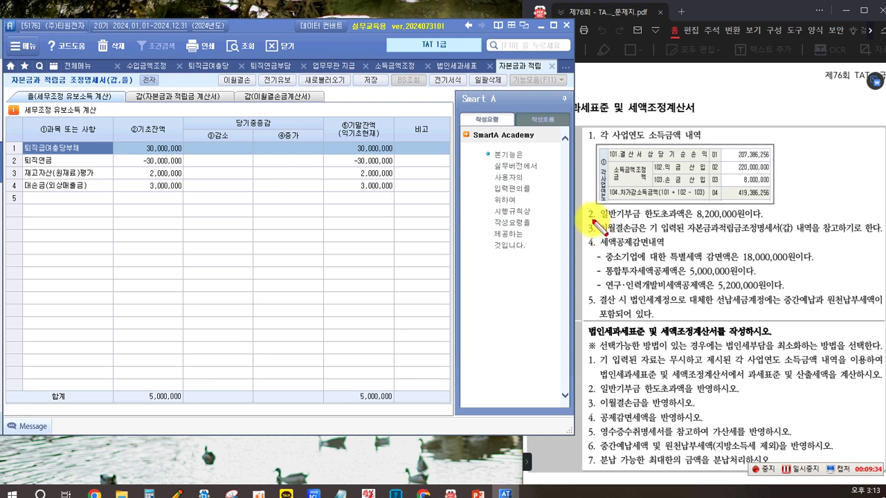
{"action": "left_click_drag", "start_coordinate": [640, 221], "coordinate": [592, 235]}
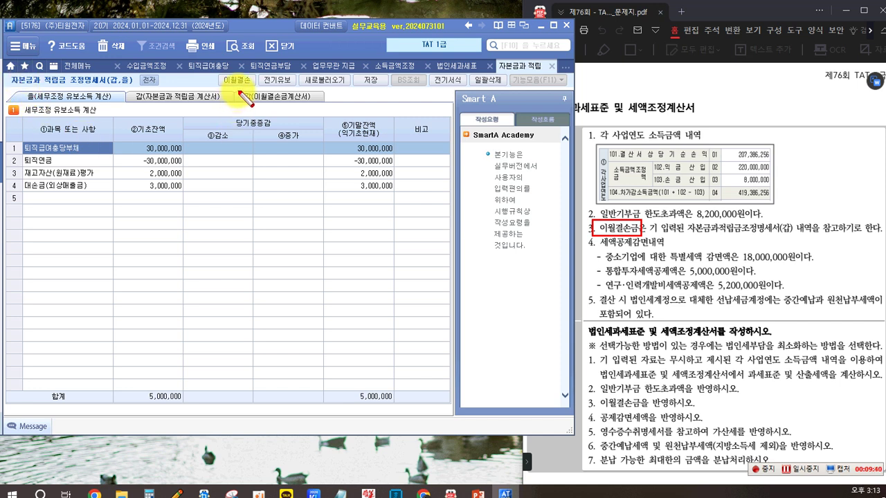
{"action": "left_click_drag", "start_coordinate": [244, 90], "coordinate": [313, 103]}
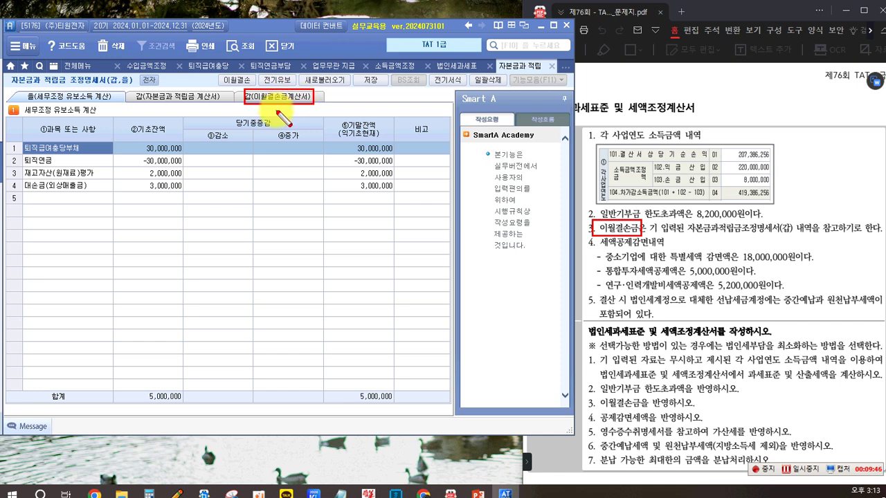
{"action": "left_click", "coordinate": [277, 96]}
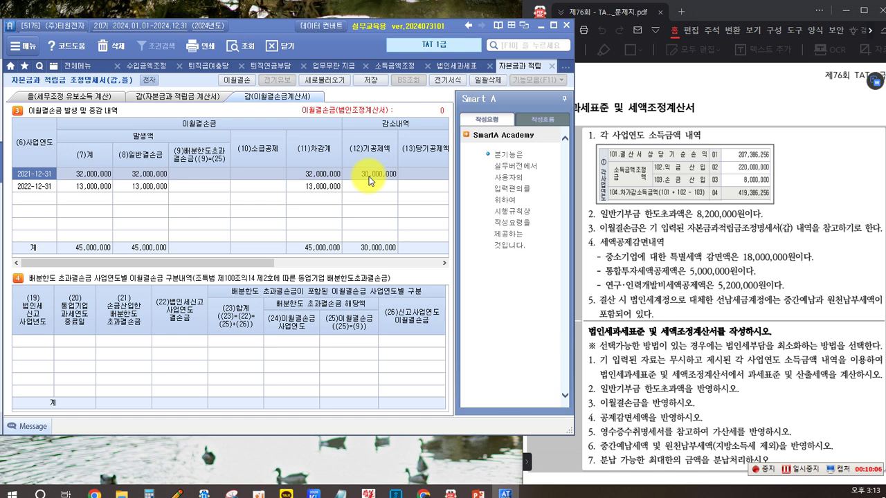
{"action": "left_click_drag", "start_coordinate": [263, 263], "coordinate": [425, 260]}
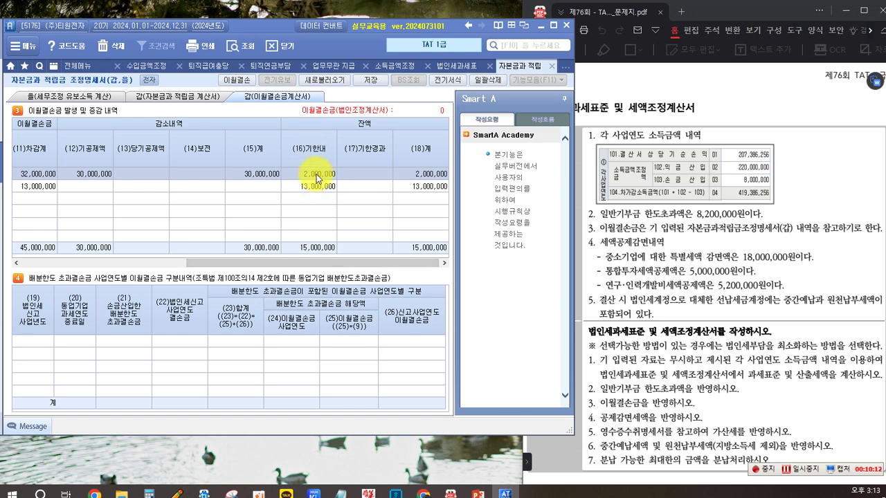
{"action": "left_click_drag", "start_coordinate": [360, 263], "coordinate": [26, 216]}
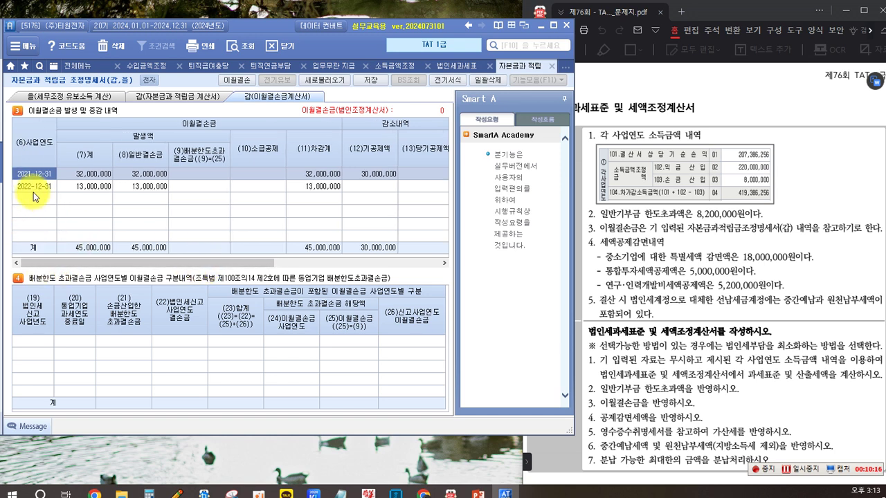
{"action": "left_click", "coordinate": [324, 187]}
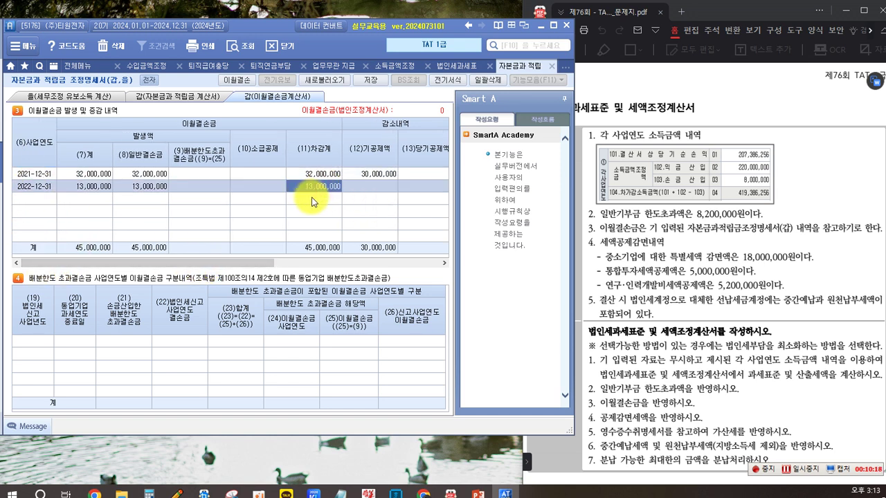
{"action": "left_click_drag", "start_coordinate": [256, 263], "coordinate": [417, 277]}
{"action": "left_click", "coordinate": [312, 186]}
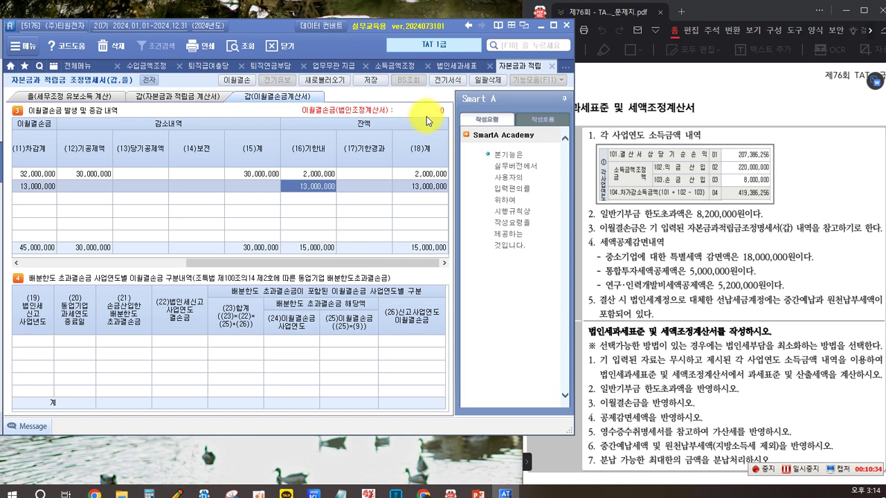
{"action": "left_click", "coordinate": [457, 65]}
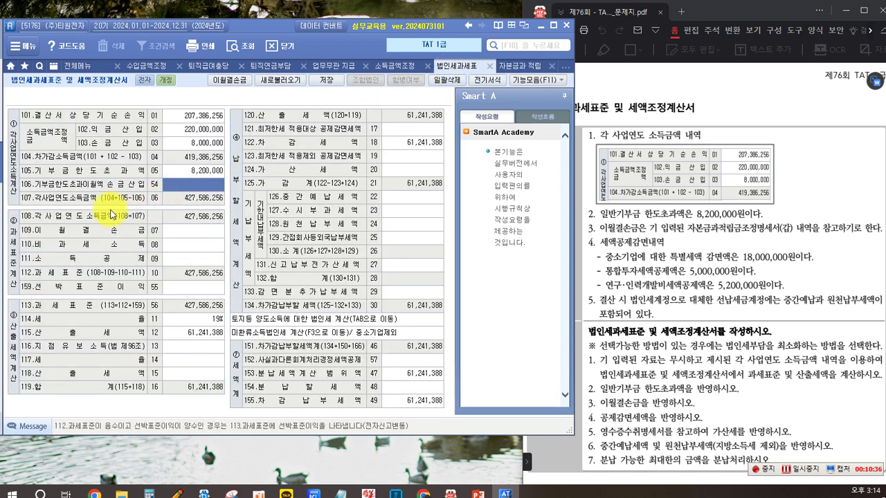
{"action": "left_click", "coordinate": [175, 184]}
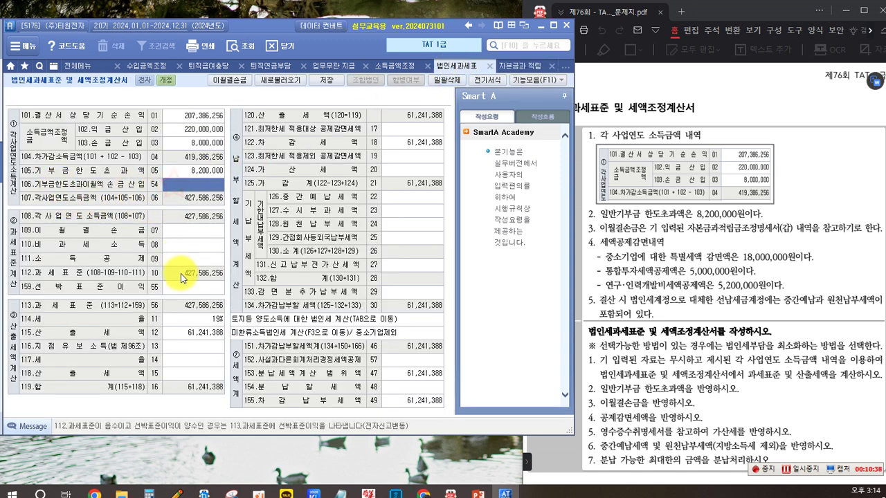
{"action": "type", "text": "15,000,000"}
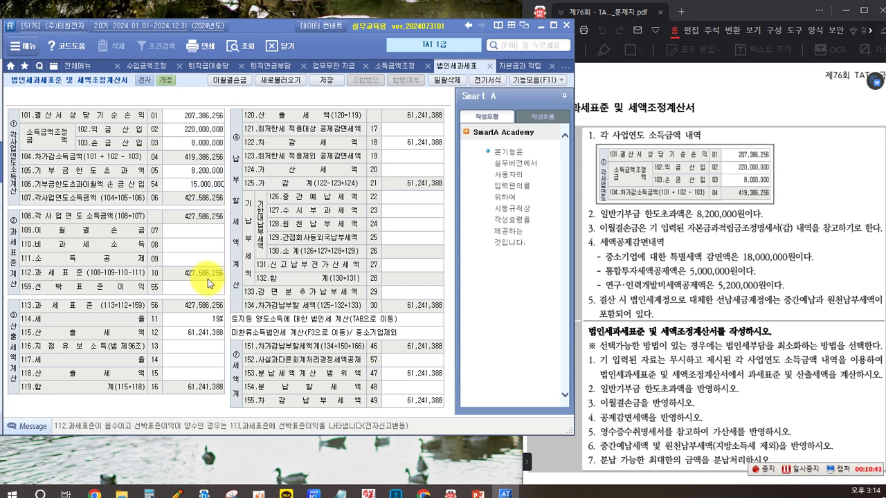
{"action": "key", "text": "Return"}
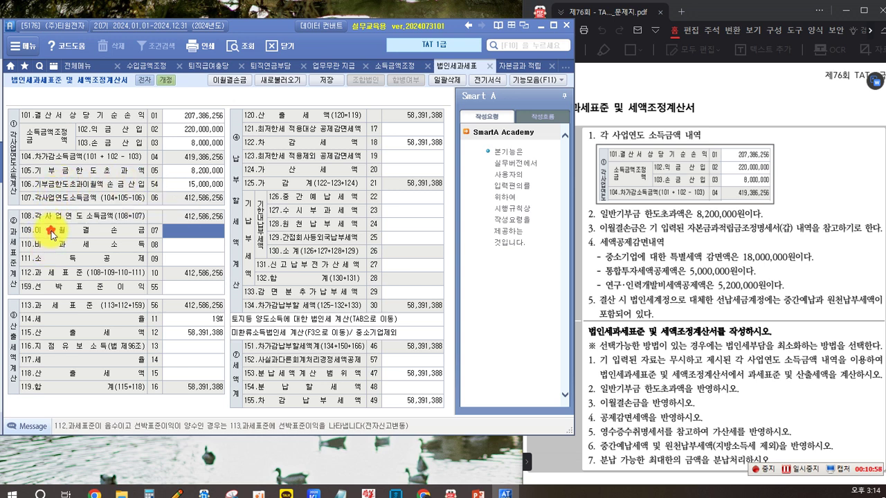
{"action": "left_click", "coordinate": [180, 184]}
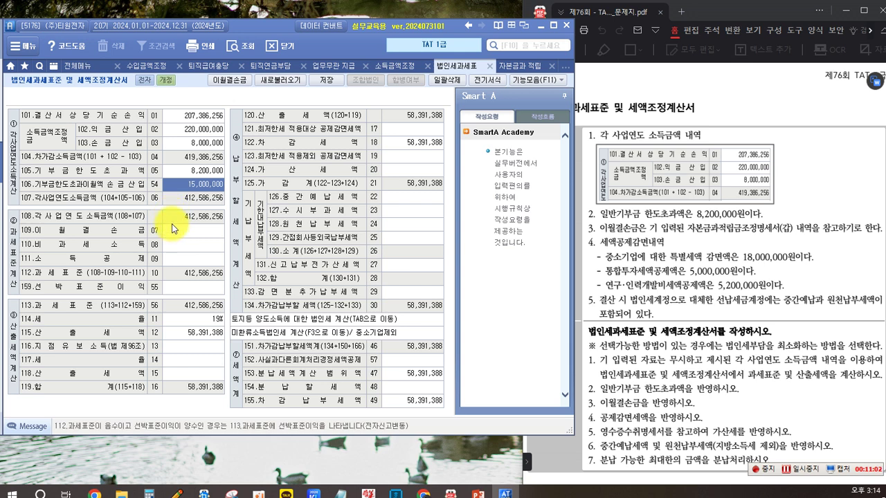
{"action": "key", "text": "BackSpace"}
{"action": "key", "text": "Return"}
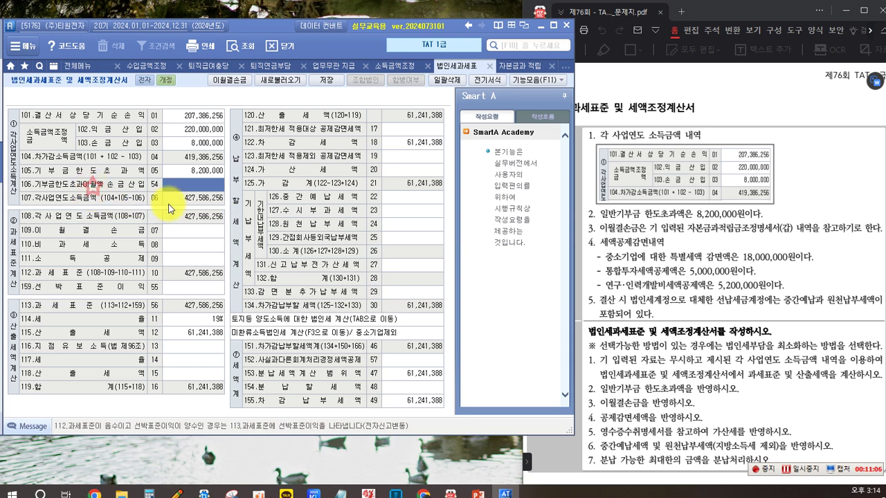
Set 109.이월결손금 to 15,000,000 in the 과세표준계산 section
{"action": "left_click_drag", "start_coordinate": [599, 227], "coordinate": [643, 228]}
{"action": "left_click", "coordinate": [31, 235]}
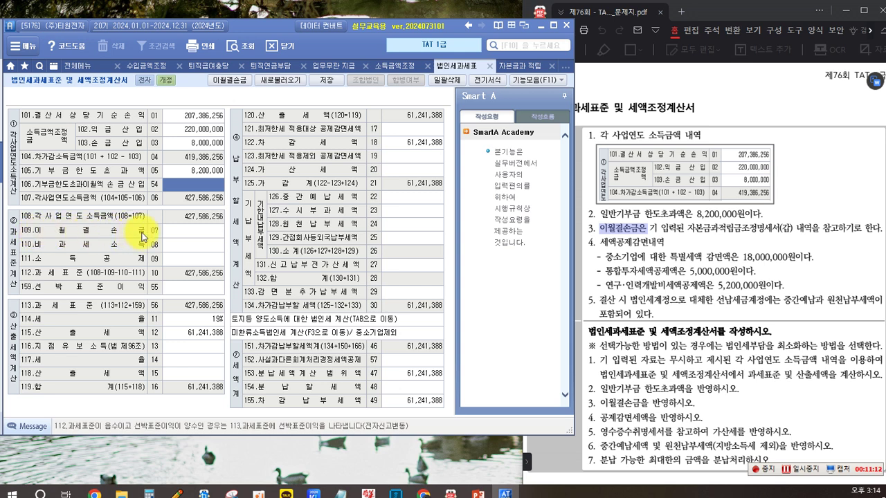
{"action": "left_click", "coordinate": [173, 229]}
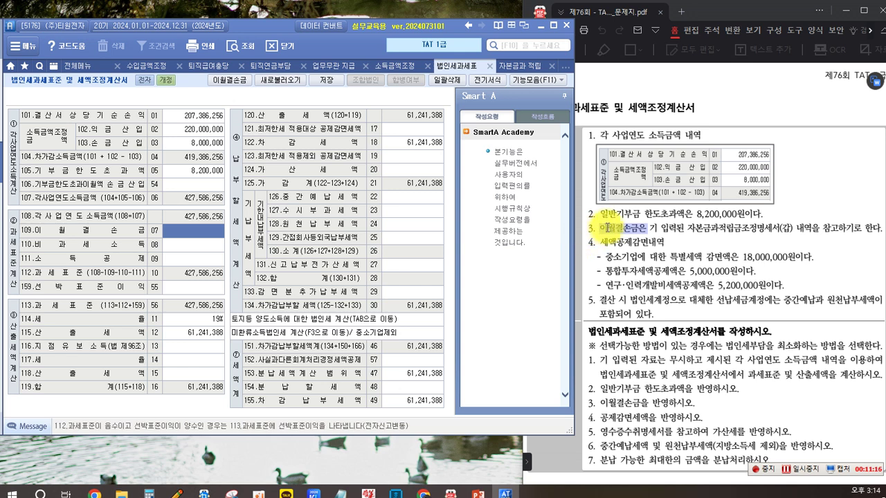
{"action": "type", "text": "15,000"}
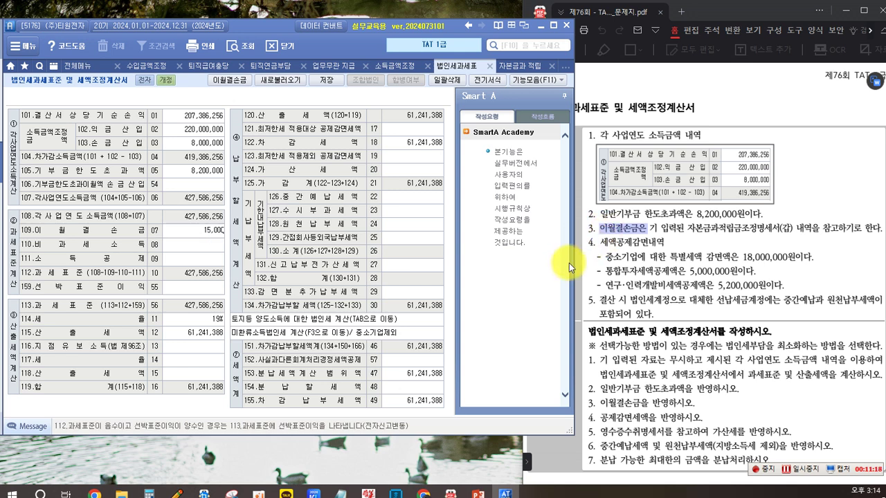
{"action": "type", "text": ",000"}
{"action": "key", "text": "Return"}
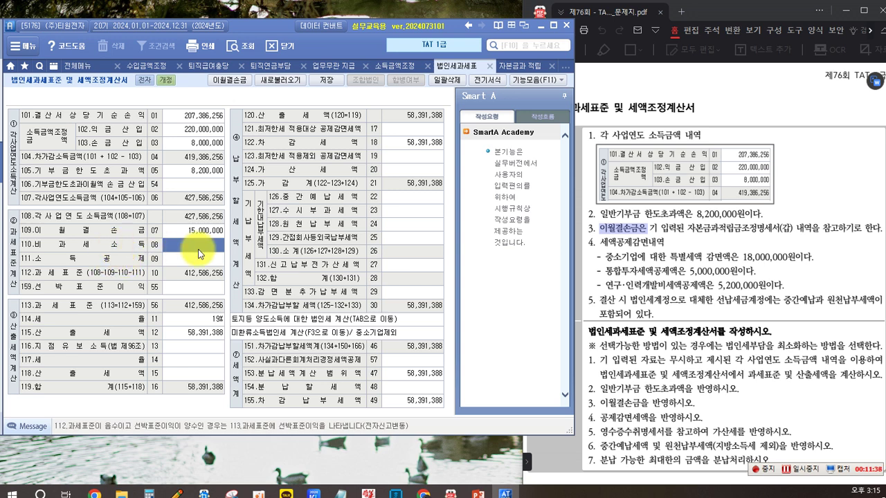
{"action": "left_click", "coordinate": [126, 261]}
{"action": "left_click", "coordinate": [205, 261]}
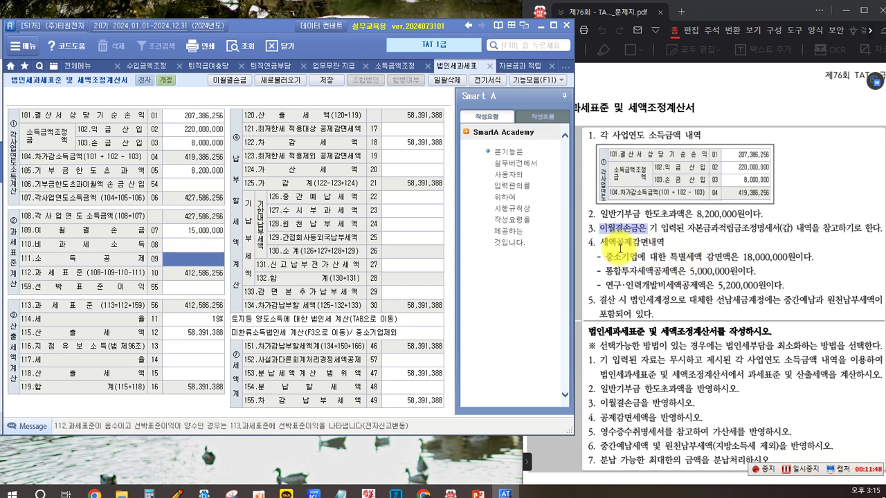
{"action": "left_click", "coordinate": [192, 249]}
{"action": "left_click", "coordinate": [192, 258]}
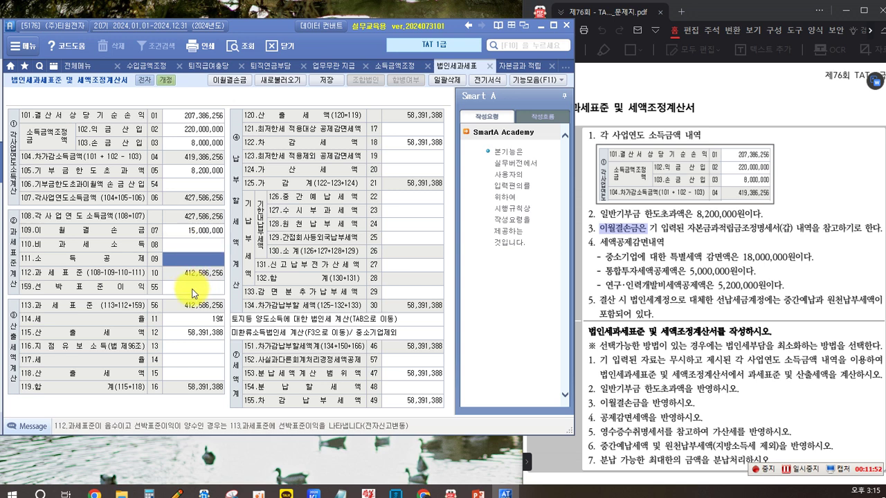
Compare the problem's 세액공제감면내역 and the tax-minimizing instruction with items 121.최저한세 적용대상 and 123.최저한세 적용제외 공제감면세액 in the form
{"action": "left_click", "coordinate": [594, 256]}
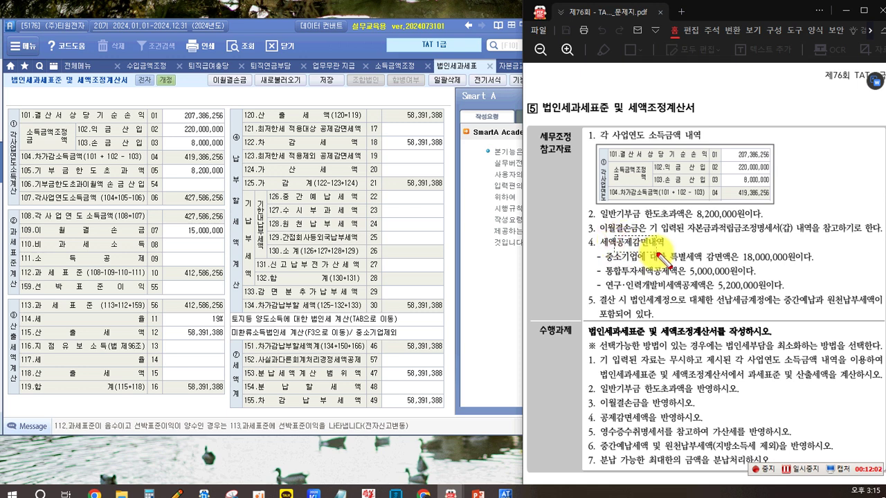
{"action": "left_click_drag", "start_coordinate": [614, 235], "coordinate": [653, 252]}
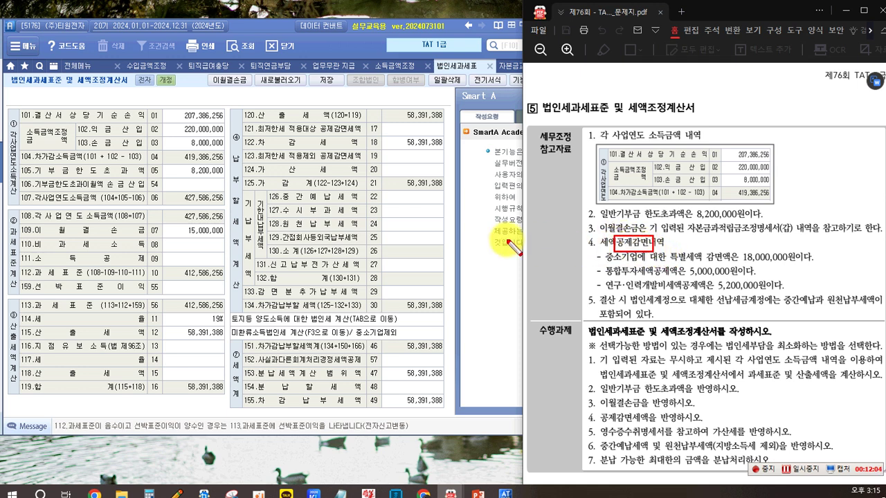
{"action": "left_click_drag", "start_coordinate": [313, 123], "coordinate": [361, 135]}
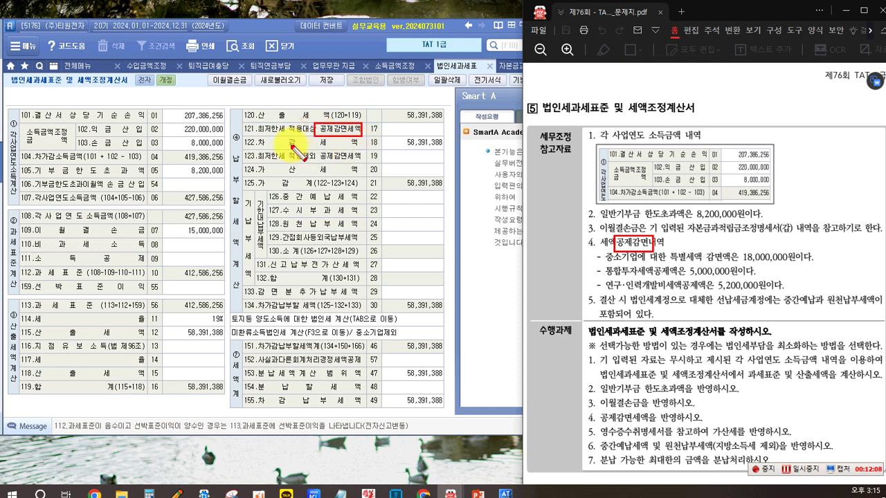
{"action": "left_click_drag", "start_coordinate": [316, 152], "coordinate": [361, 162]}
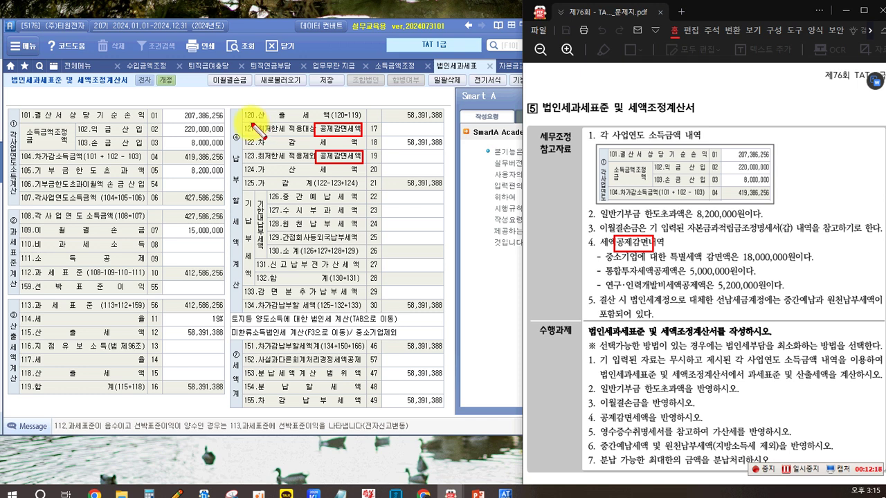
{"action": "left_click_drag", "start_coordinate": [247, 127], "coordinate": [304, 144]}
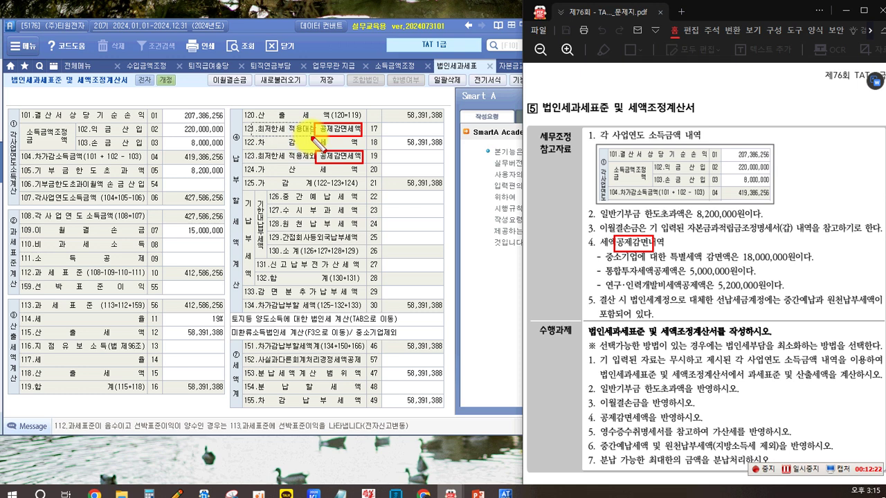
{"action": "left_click_drag", "start_coordinate": [313, 138], "coordinate": [311, 135]}
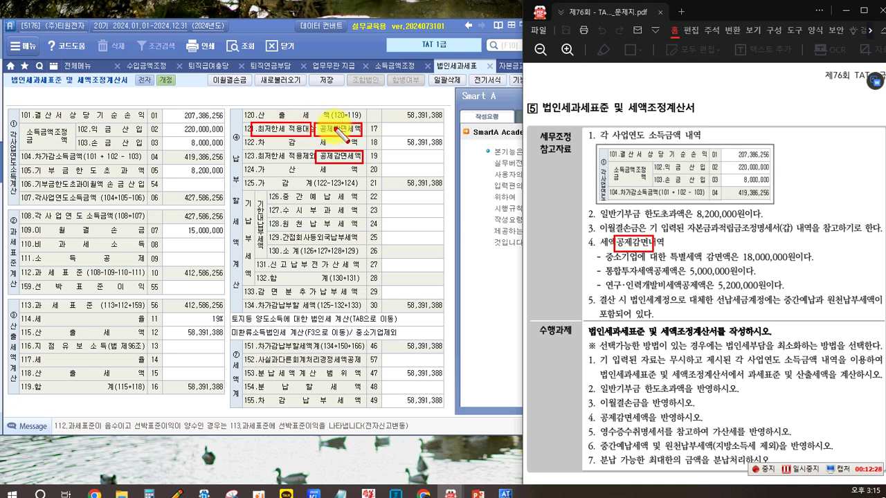
{"action": "left_click", "coordinate": [258, 157]}
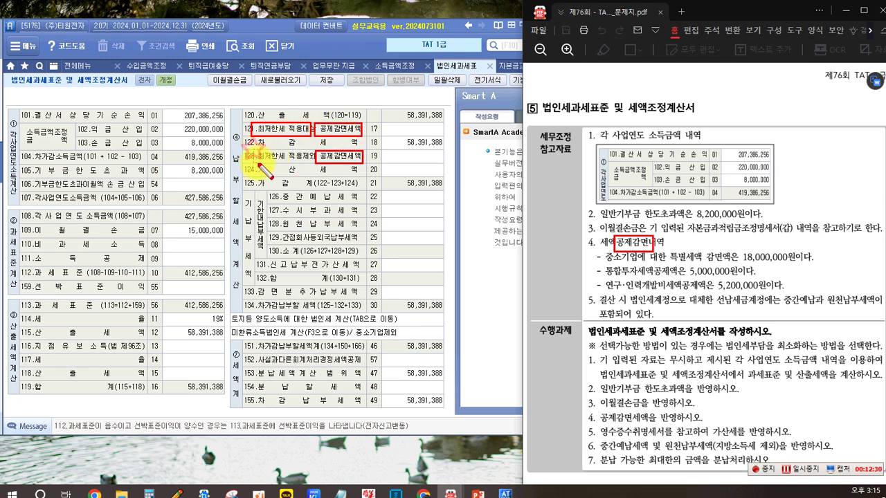
{"action": "left_click_drag", "start_coordinate": [312, 164], "coordinate": [310, 163]}
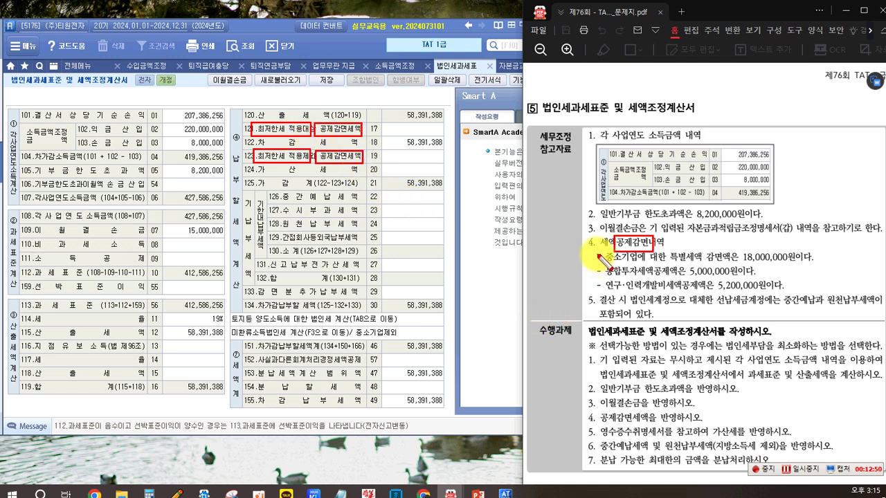
{"action": "left_click_drag", "start_coordinate": [599, 255], "coordinate": [814, 275]}
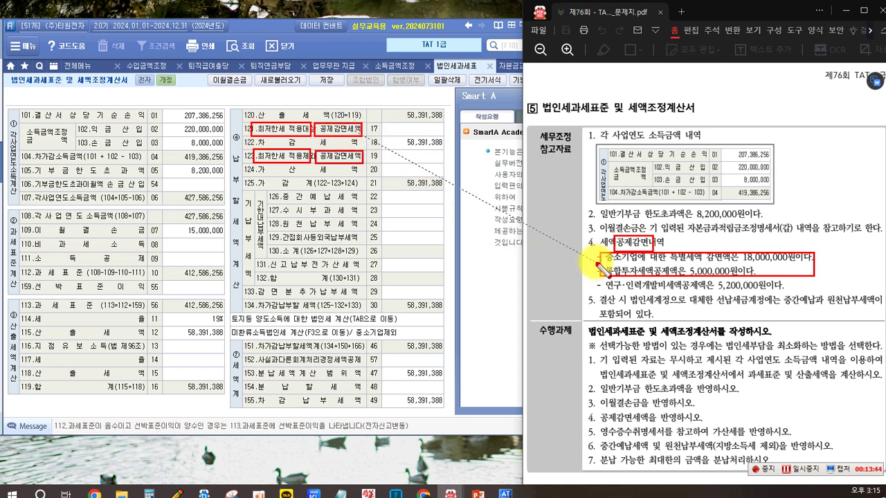
{"action": "left_click_drag", "start_coordinate": [601, 263], "coordinate": [595, 261]}
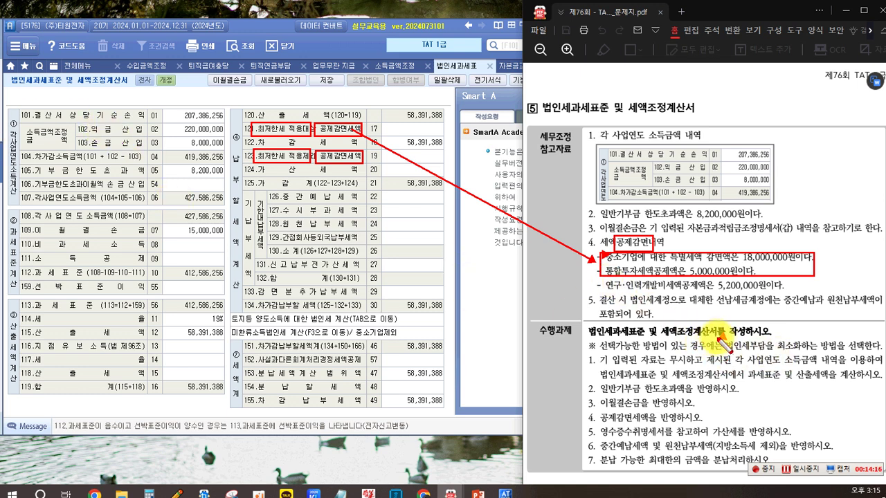
{"action": "left_click_drag", "start_coordinate": [724, 351], "coordinate": [863, 354]}
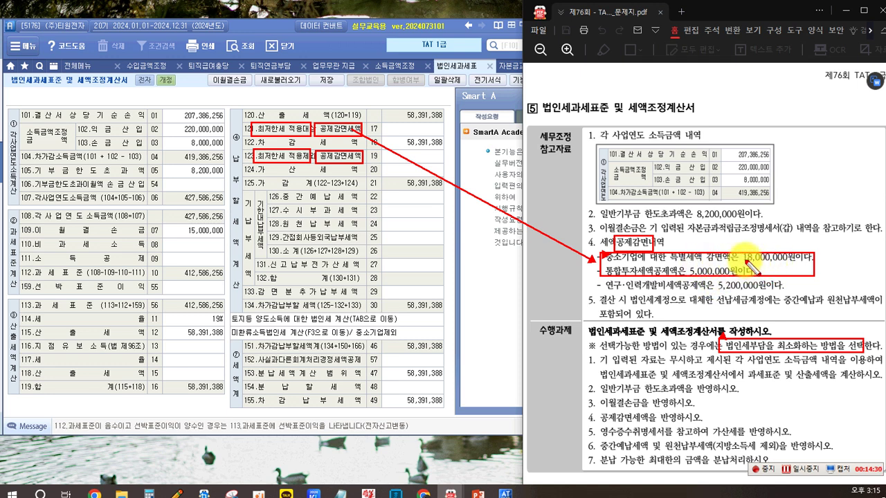
Set 121.최저한세 적용대상 공제감면세액 to 18,000,000, using the 중소기업에 대한 특별세액 감면액 from the problem
{"action": "left_click_drag", "start_coordinate": [737, 251], "coordinate": [795, 264]}
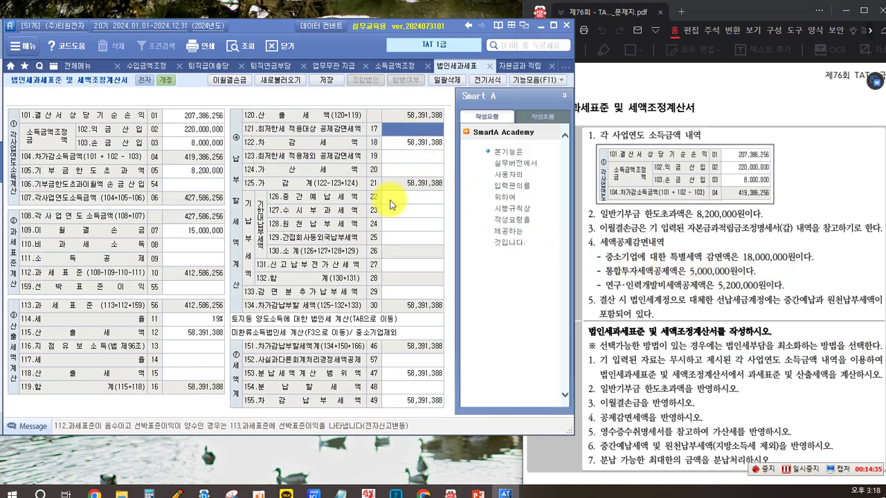
{"action": "type", "text": "18,000,000"}
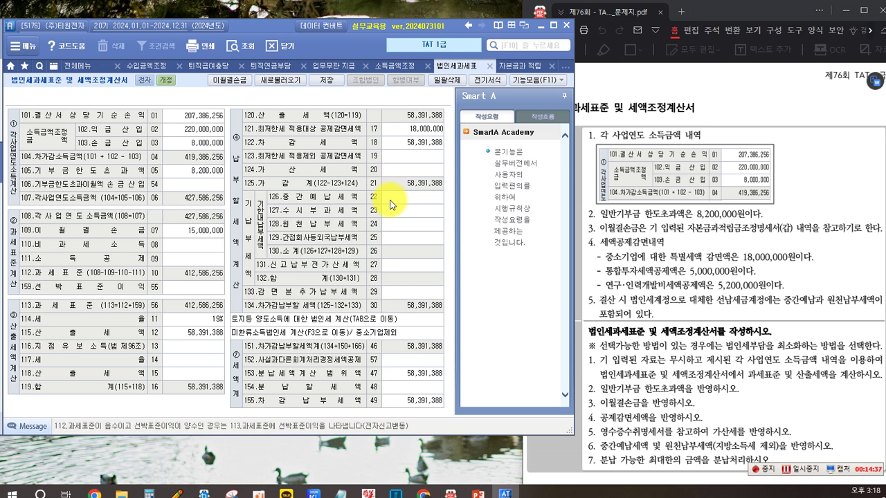
{"action": "key", "text": "Return"}
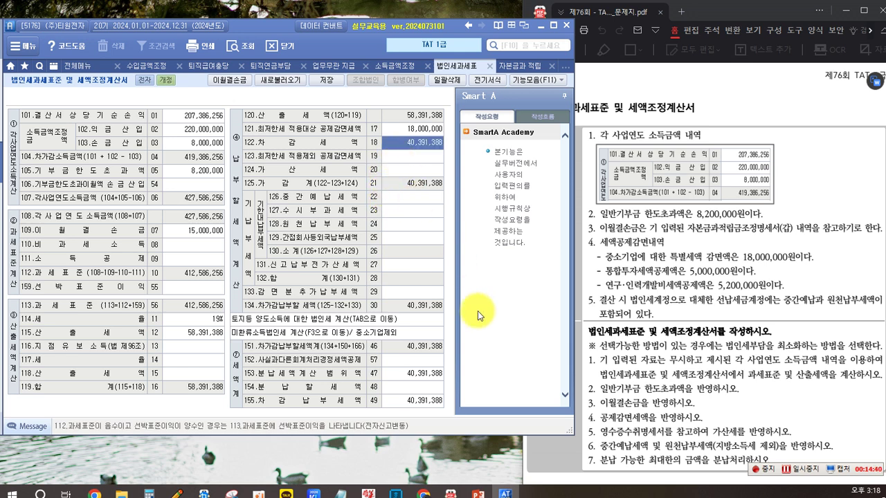
Set 123.최저한세 적용제외 공제감면세액 to 5,200,000, using the 연구·인력개발비세액공제액 from the problem
{"action": "left_click_drag", "start_coordinate": [603, 281], "coordinate": [787, 292]}
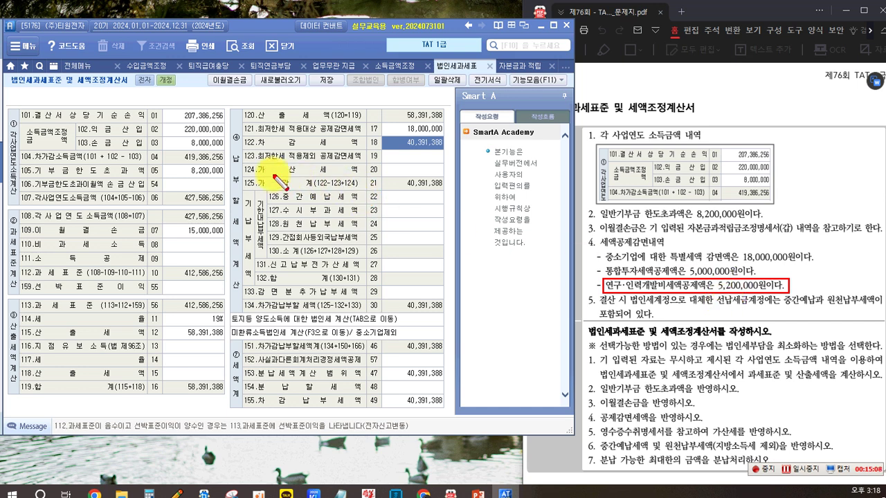
{"action": "key", "text": "Escape"}
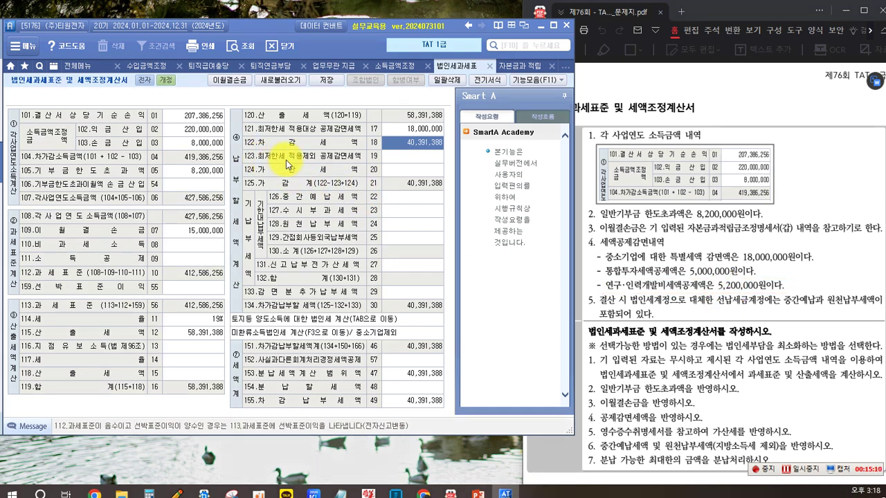
{"action": "left_click", "coordinate": [391, 155]}
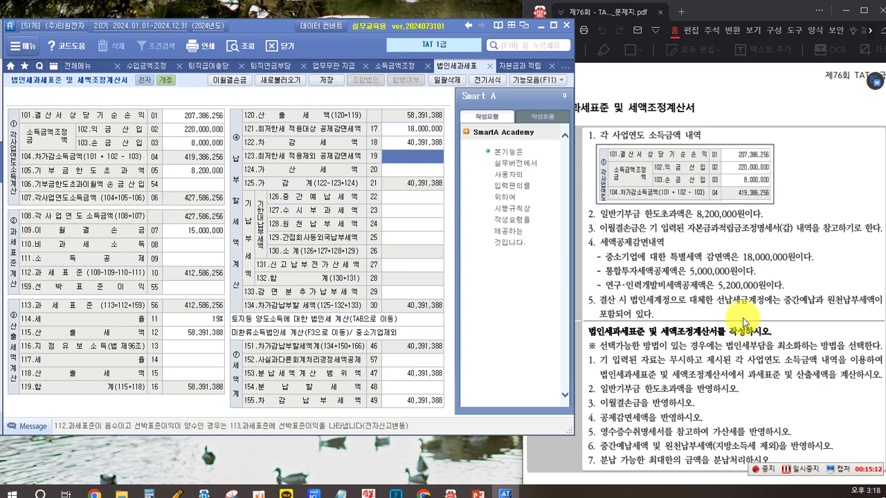
{"action": "type", "text": "5,200,000"}
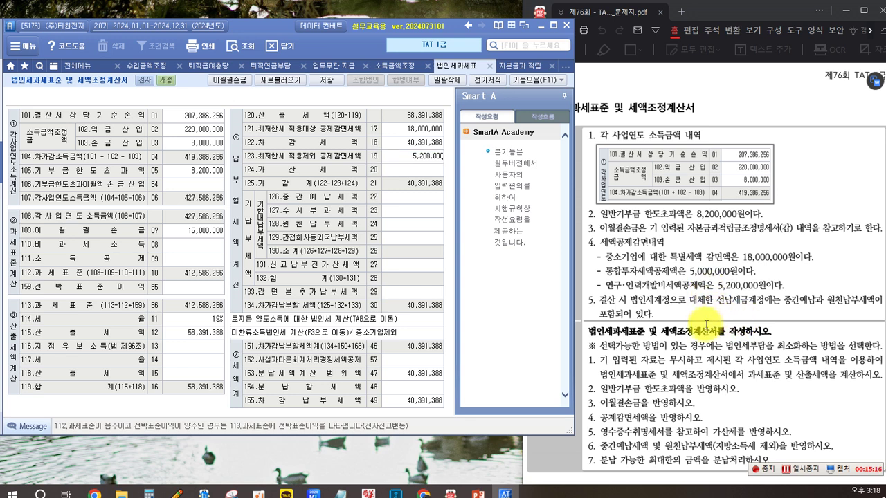
{"action": "key", "text": "Return"}
Review the problem's note on the 선납세금 account against items 126.중간예납세액 and 128.원천납부세액 in the form
{"action": "left_click", "coordinate": [416, 211]}
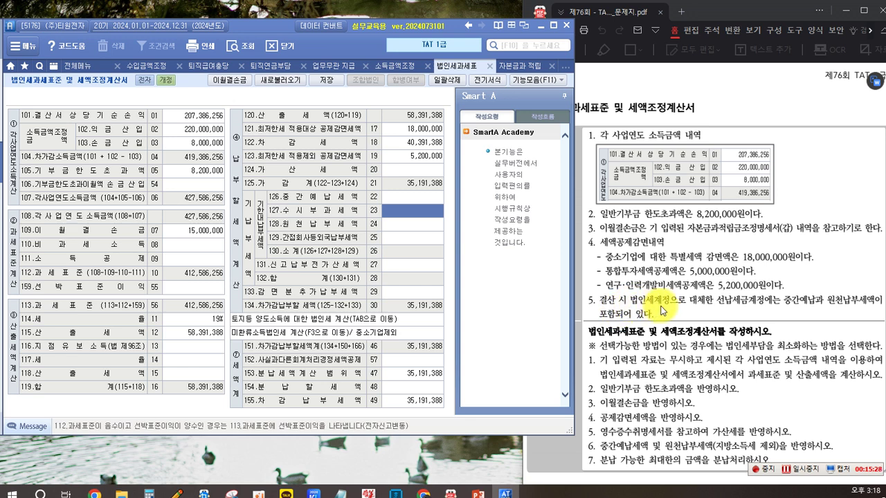
{"action": "left_click", "coordinate": [721, 302]}
{"action": "left_click", "coordinate": [796, 308]}
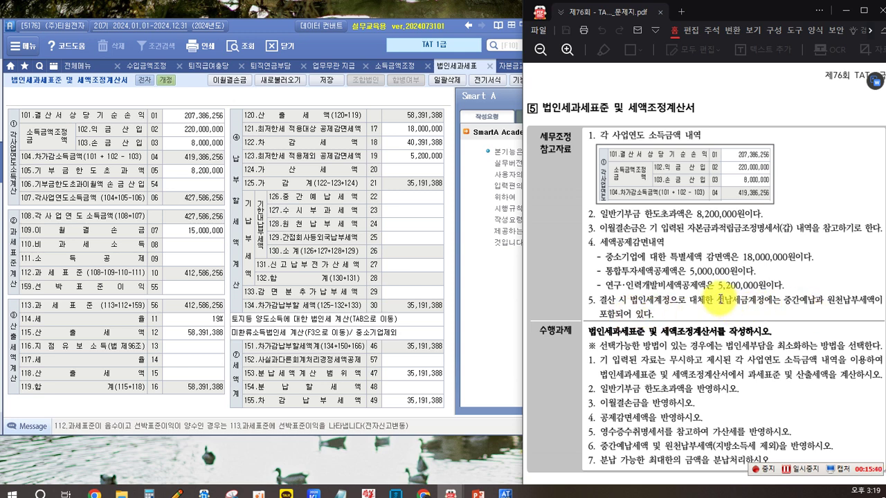
{"action": "left_click_drag", "start_coordinate": [715, 302], "coordinate": [768, 304]}
{"action": "left_click", "coordinate": [809, 315]}
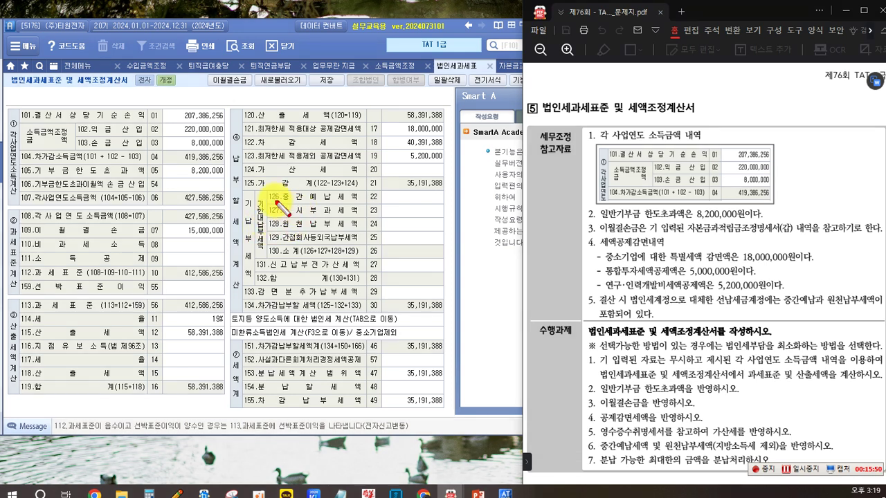
{"action": "left_click", "coordinate": [353, 199]}
{"action": "left_click_drag", "start_coordinate": [360, 207], "coordinate": [360, 204]}
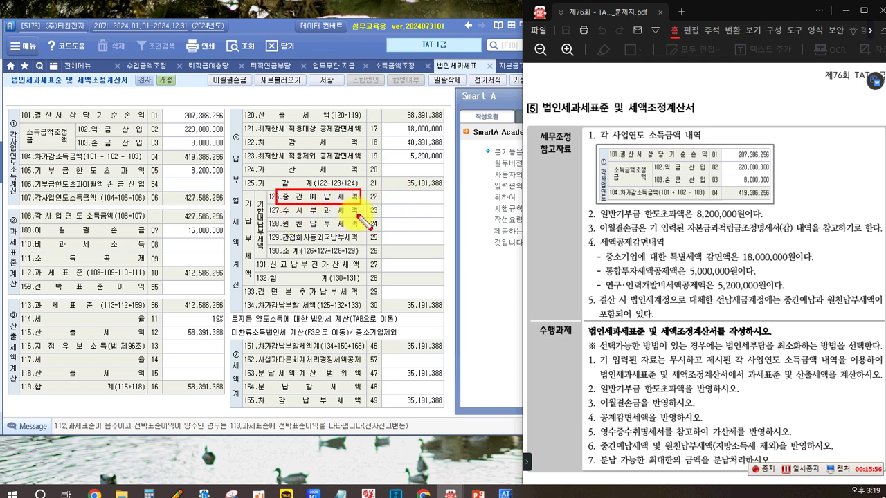
{"action": "left_click_drag", "start_coordinate": [278, 218], "coordinate": [359, 233]}
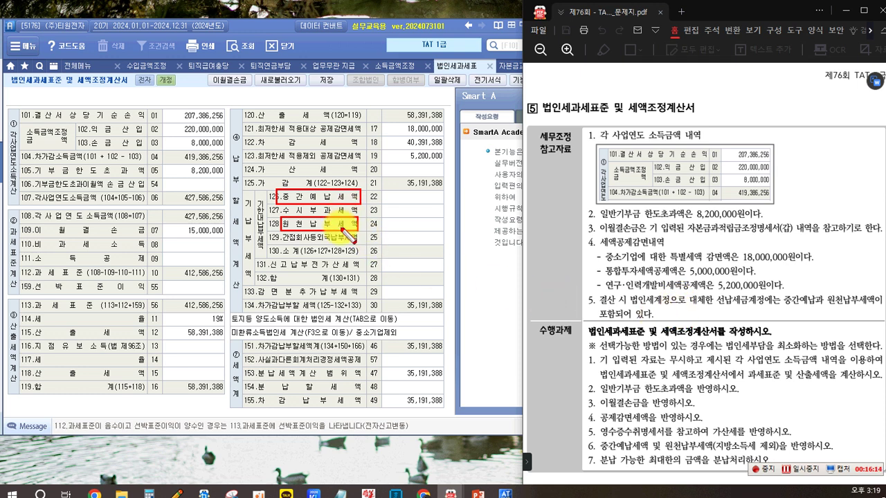
{"action": "left_click_drag", "start_coordinate": [716, 305], "coordinate": [778, 304]}
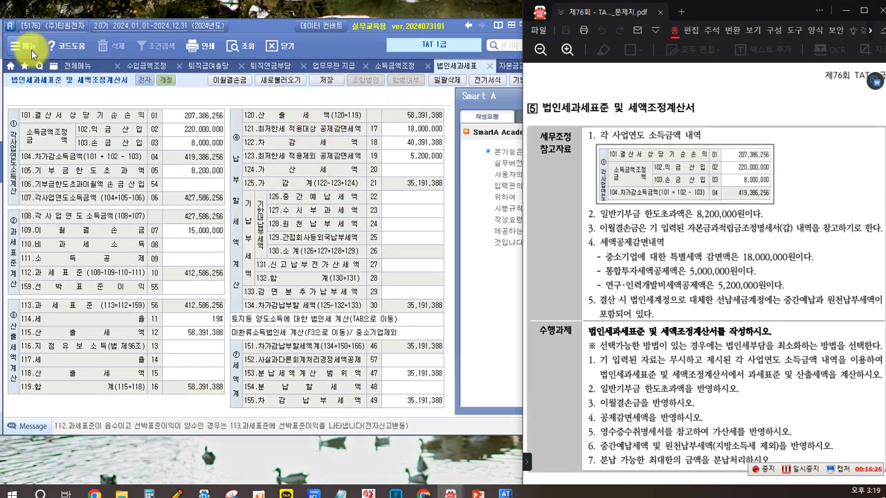
Open the 계정별원장 in 재무회계 and set its period to 2024-01-01 through 2024-12-31
{"action": "left_click", "coordinate": [79, 67]}
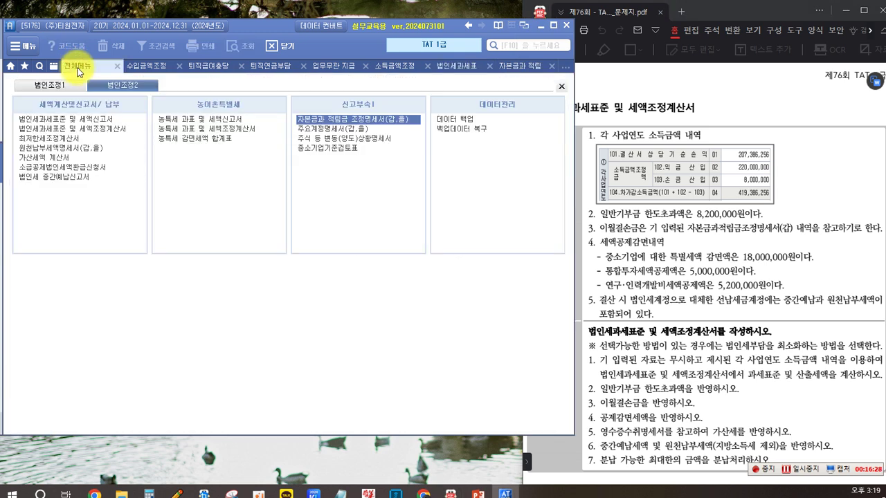
{"action": "left_click", "coordinate": [53, 88]}
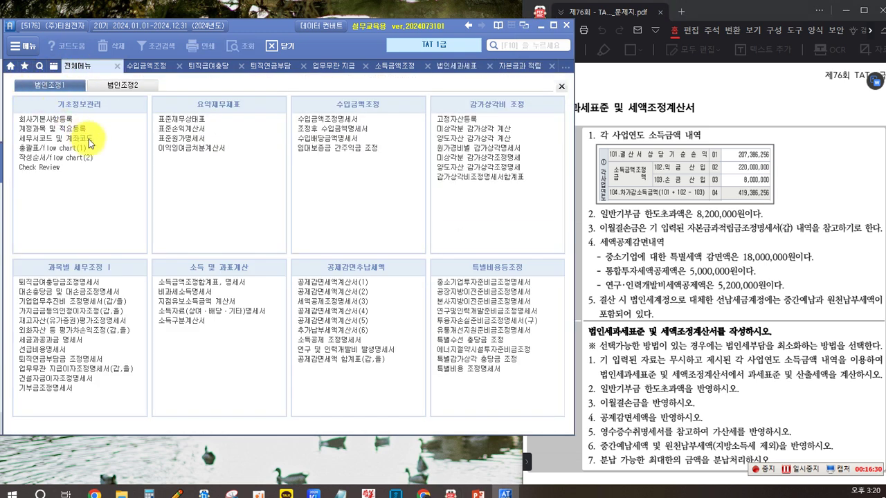
{"action": "left_click", "coordinate": [2, 79]}
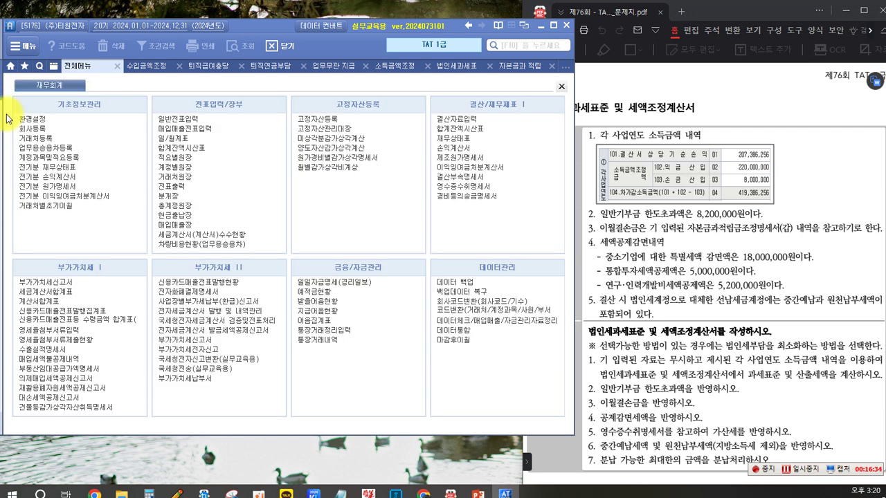
{"action": "left_click", "coordinate": [183, 168]}
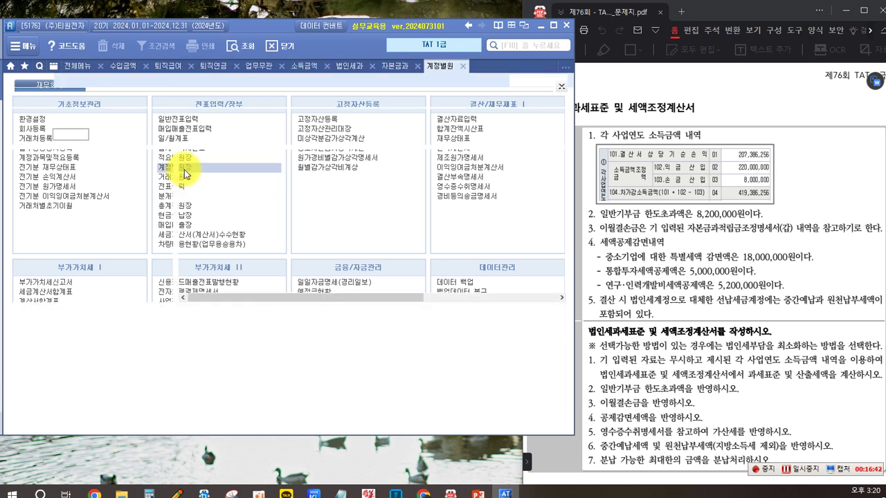
{"action": "type", "text": "0"}
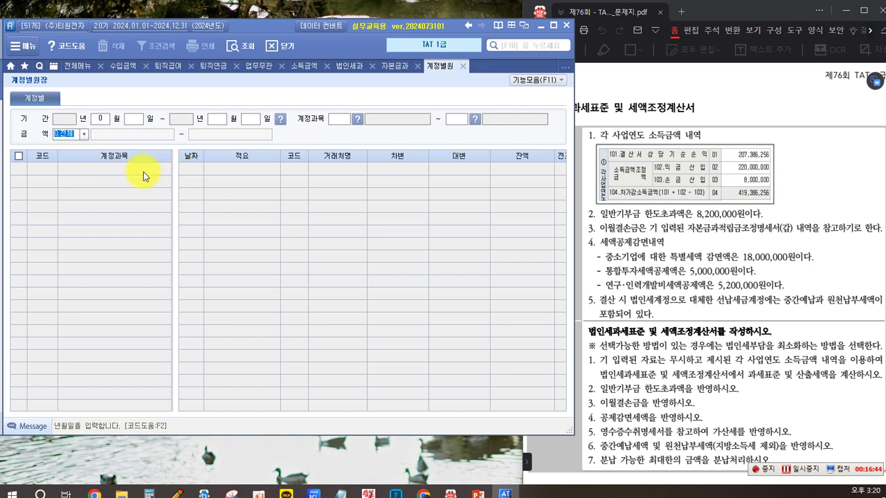
{"action": "type", "text": "1011231"}
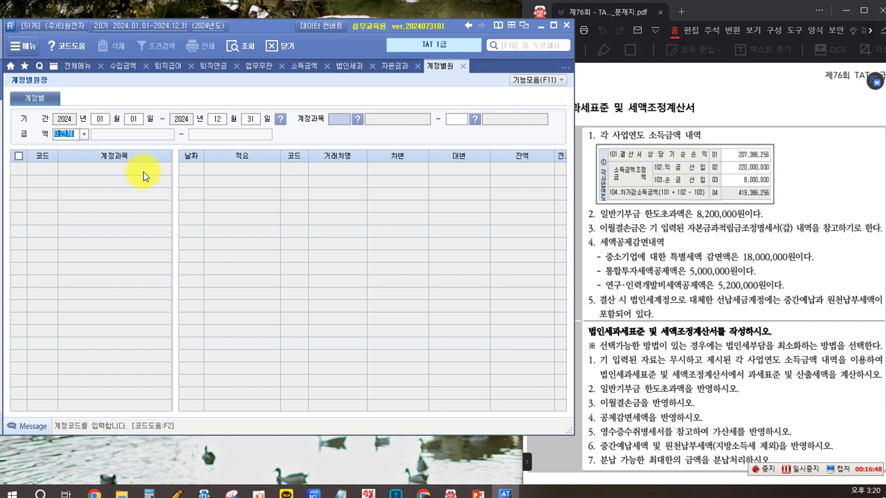
Query the ledger for account 136 선납세금 and examine the 06-29 이자수익 원천징수 법인세 entry and its debit amount
{"action": "key", "text": "F2"}
{"action": "type", "text": "선급"}
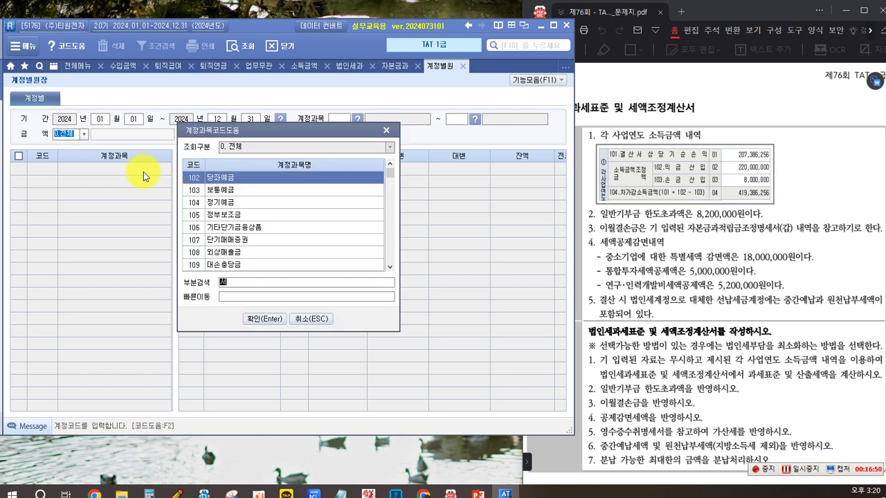
{"action": "type", "text": "금"}
{"action": "key", "text": "Return"}
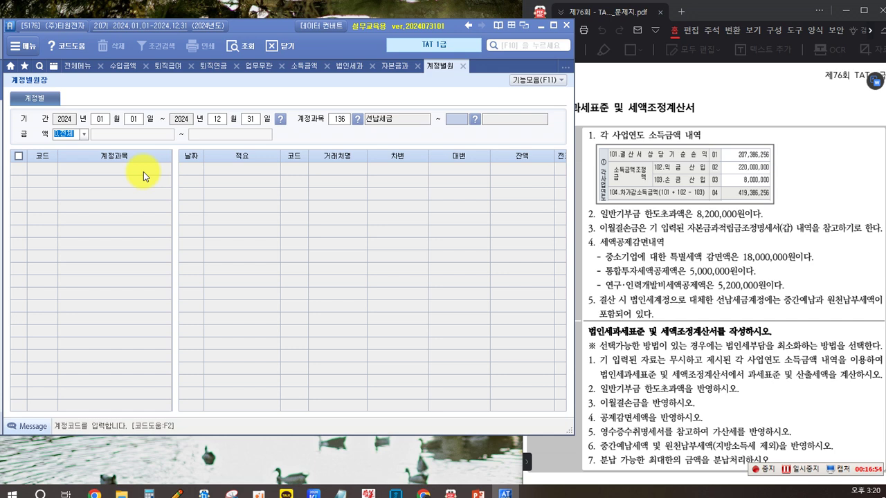
{"action": "type", "text": "136"}
{"action": "key", "text": "Return"}
{"action": "key", "text": "Return"}
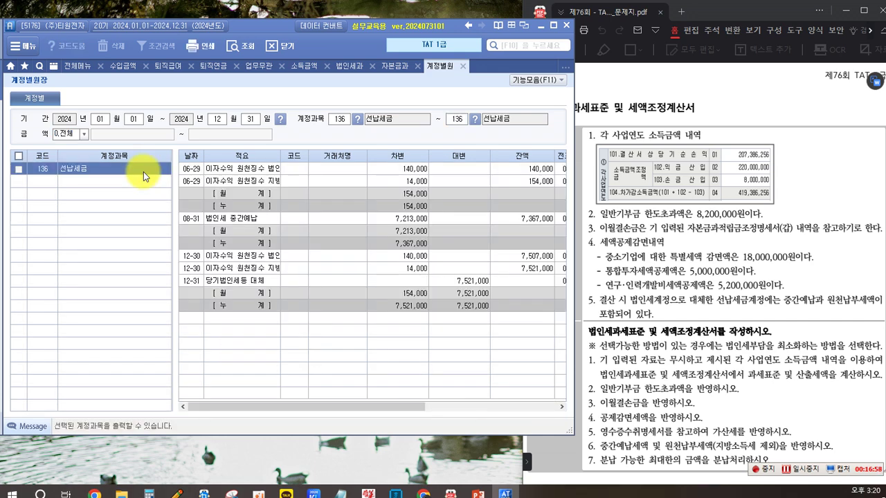
{"action": "left_click", "coordinate": [235, 171]}
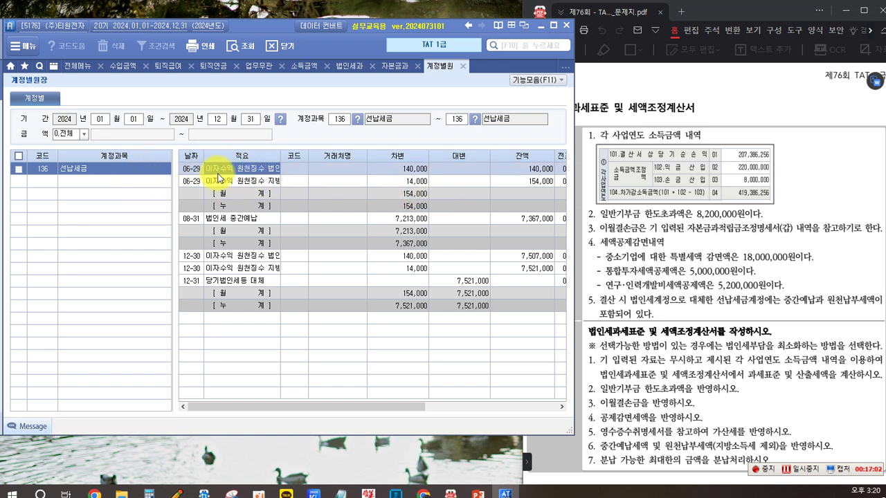
{"action": "left_click", "coordinate": [422, 171]}
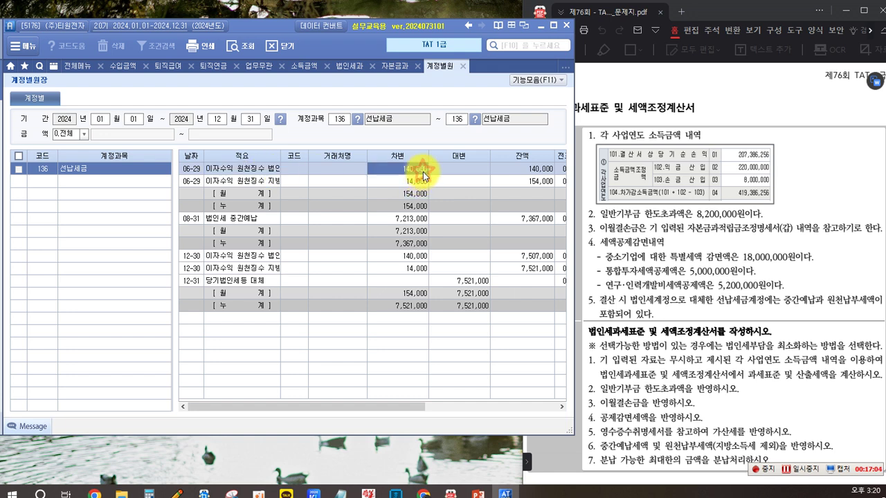
Set 126.중간예납세액 in the tax form to 7,213,000, using the 08-31 법인세 중간예납 debit in the 선납세금 ledger
{"action": "left_click", "coordinate": [278, 173]}
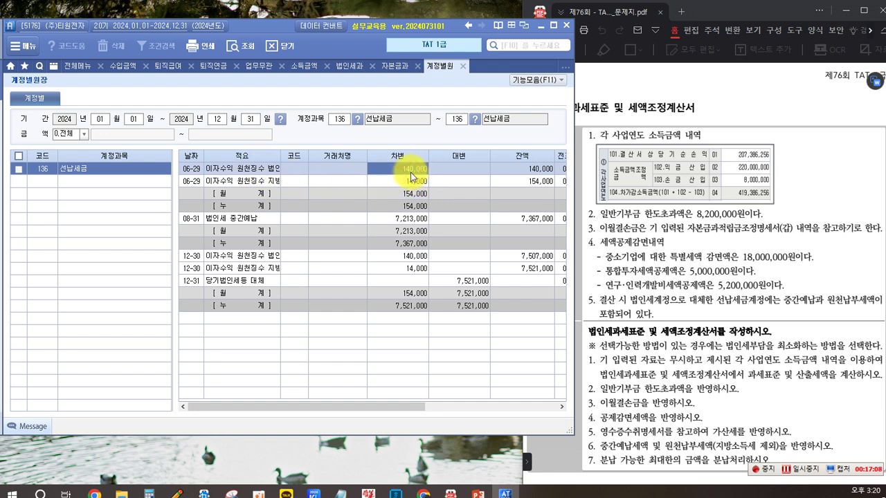
{"action": "left_click", "coordinate": [220, 219]}
{"action": "left_click", "coordinate": [388, 220]}
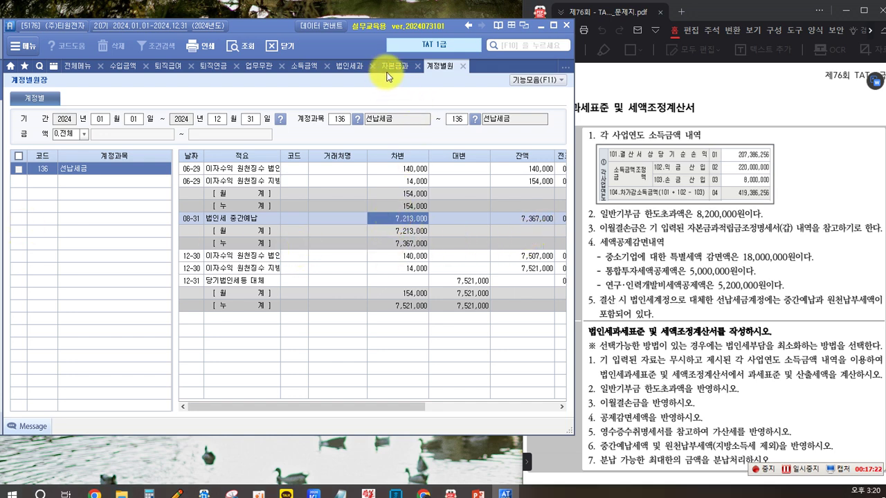
{"action": "left_click", "coordinate": [348, 64]}
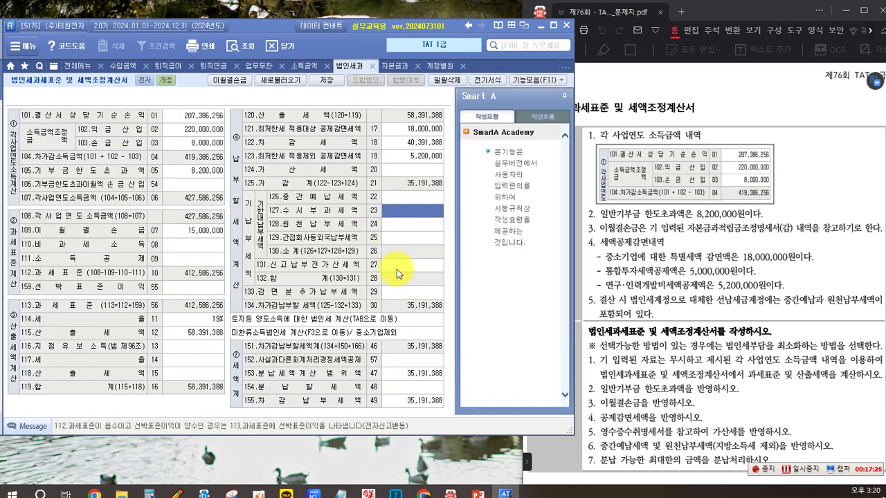
{"action": "left_click", "coordinate": [393, 197]}
{"action": "type", "text": "7,2"}
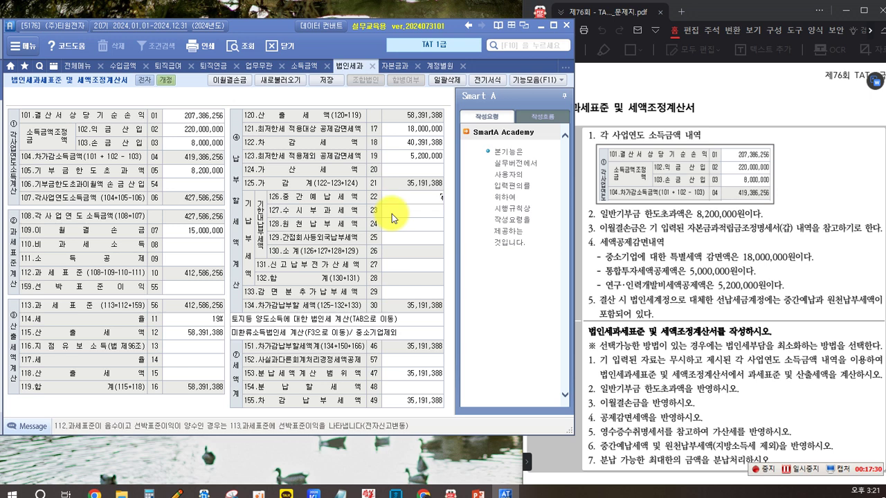
{"action": "type", "text": "13,000"}
{"action": "key", "text": "Return"}
Set 128.원천납부세액 to 280,000, combining the 06-29 and 12-30 이자수익 원천징수 법인세 debits in the ledger and excluding 지방소득세
{"action": "left_click", "coordinate": [394, 224]}
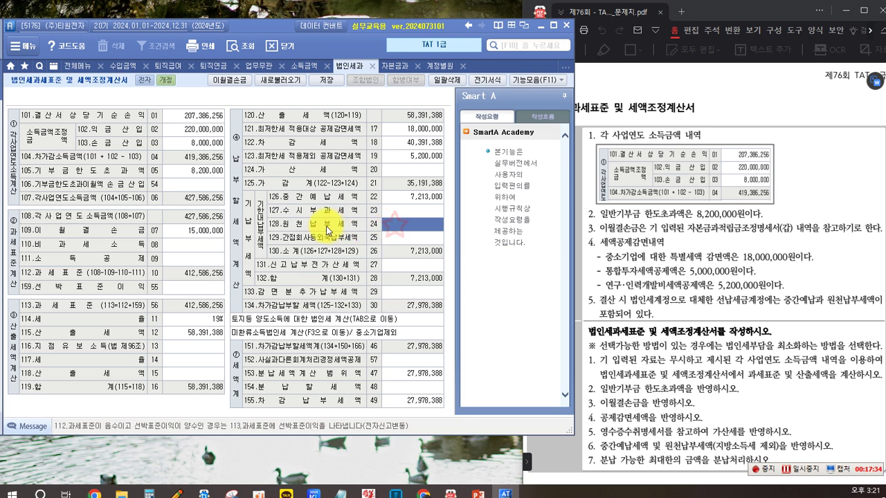
{"action": "left_click", "coordinate": [443, 66]}
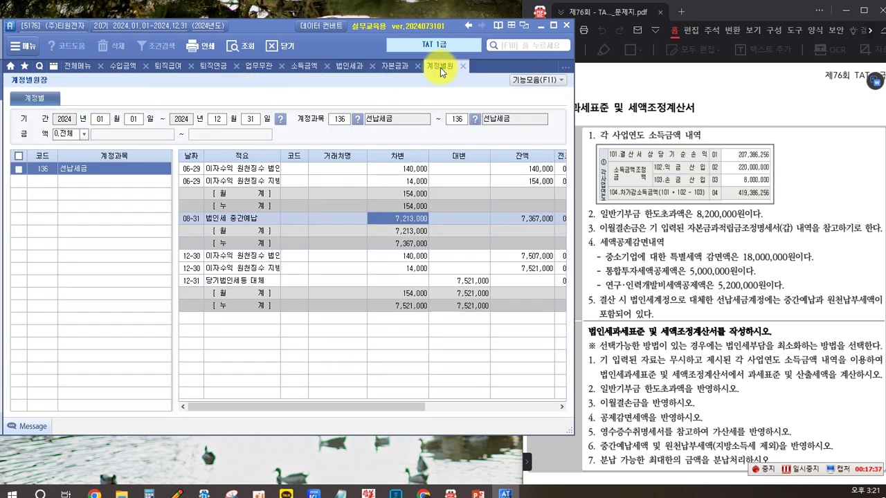
{"action": "left_click", "coordinate": [256, 171]}
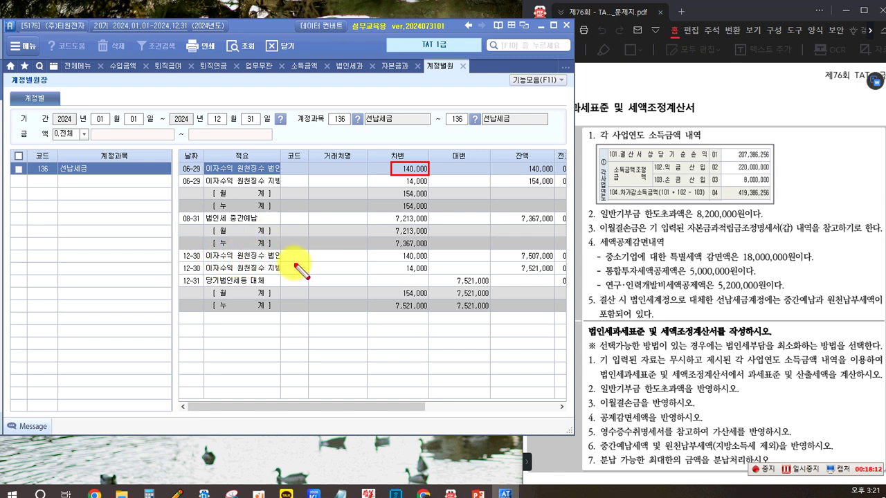
{"action": "left_click", "coordinate": [388, 255]}
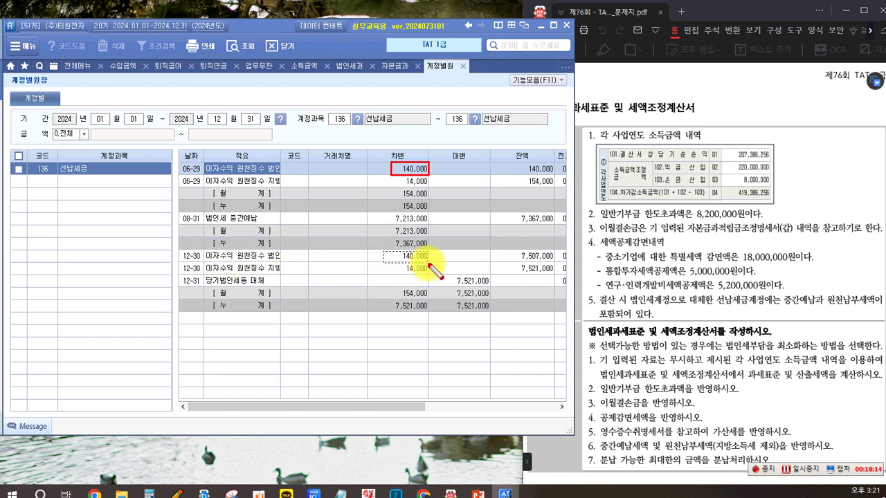
{"action": "left_click_drag", "start_coordinate": [430, 263], "coordinate": [428, 262]}
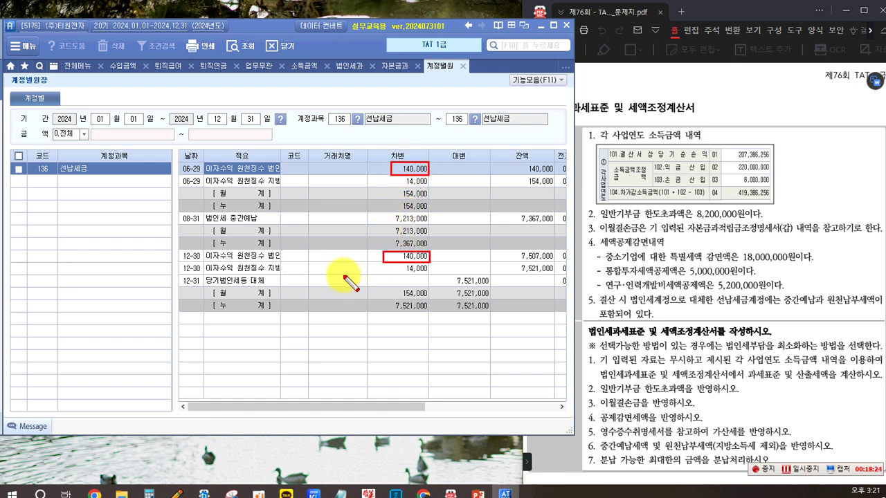
{"action": "left_click", "coordinate": [357, 66]}
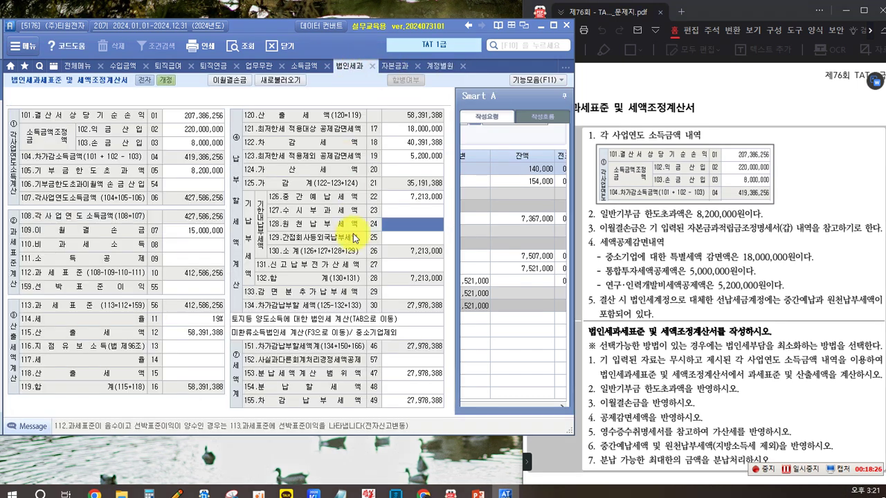
{"action": "left_click", "coordinate": [408, 234]}
{"action": "type", "text": "2"}
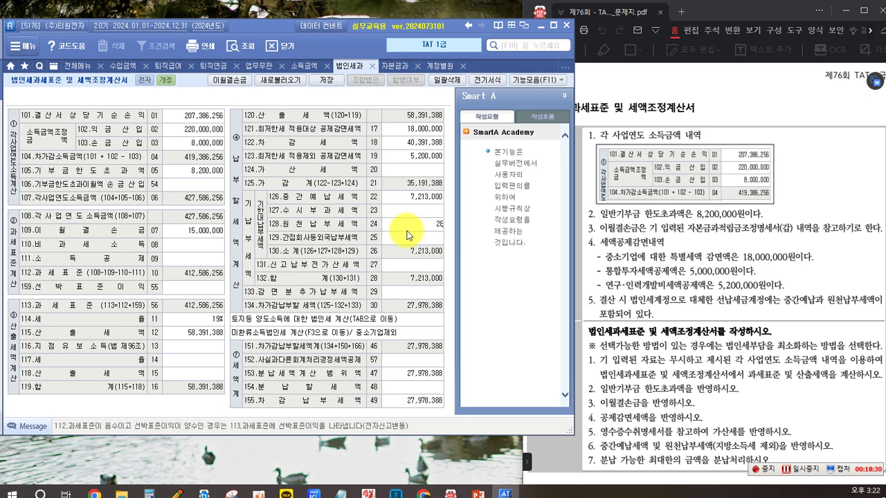
{"action": "type", "text": "80,000"}
{"action": "key", "text": "Return"}
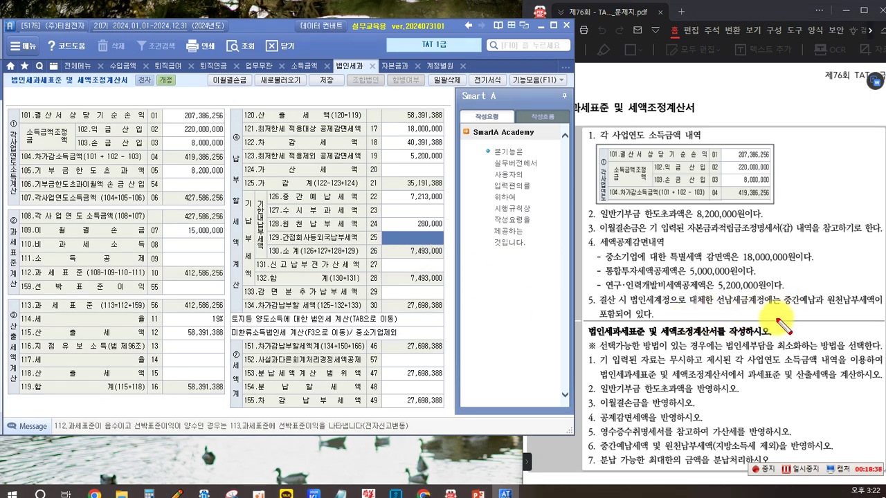
Check the problem's 산출세액, 일반기부금 한도초과액 and 이월결손금 requirements against items 120, 105 and 109 in the form
{"action": "mouse_move", "coordinate": [776, 292]}
{"action": "left_mouse_down"}
{"action": "mouse_move", "coordinate": [815, 308]}
{"action": "mouse_move", "coordinate": [876, 309]}
{"action": "left_mouse_up"}
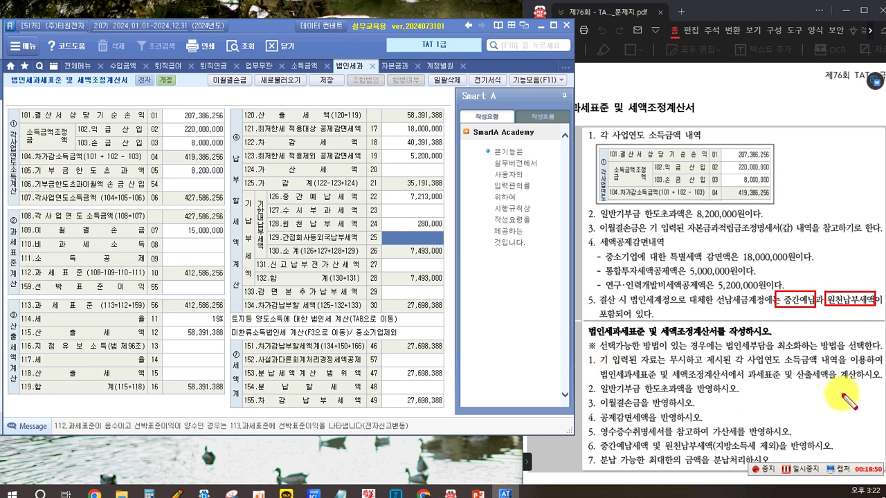
{"action": "mouse_move", "coordinate": [743, 368]}
{"action": "left_mouse_down"}
{"action": "mouse_move", "coordinate": [780, 382]}
{"action": "mouse_move", "coordinate": [830, 382]}
{"action": "left_mouse_up"}
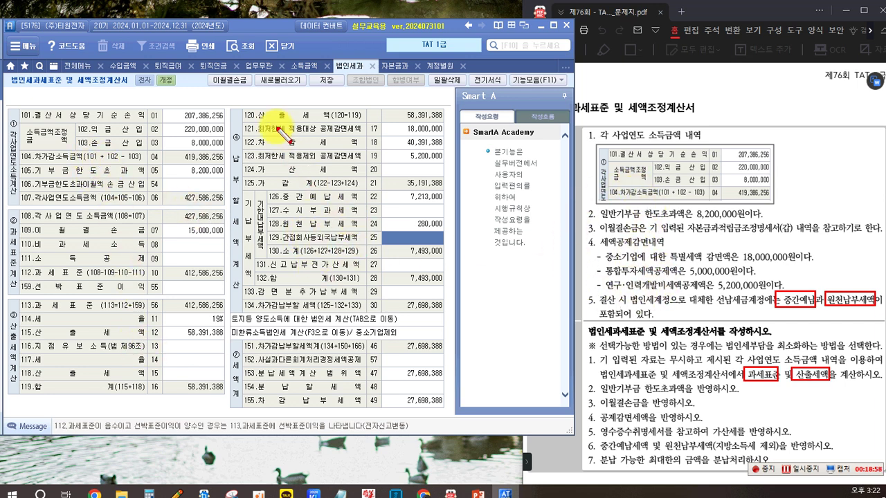
{"action": "left_click_drag", "start_coordinate": [239, 109], "coordinate": [442, 122]}
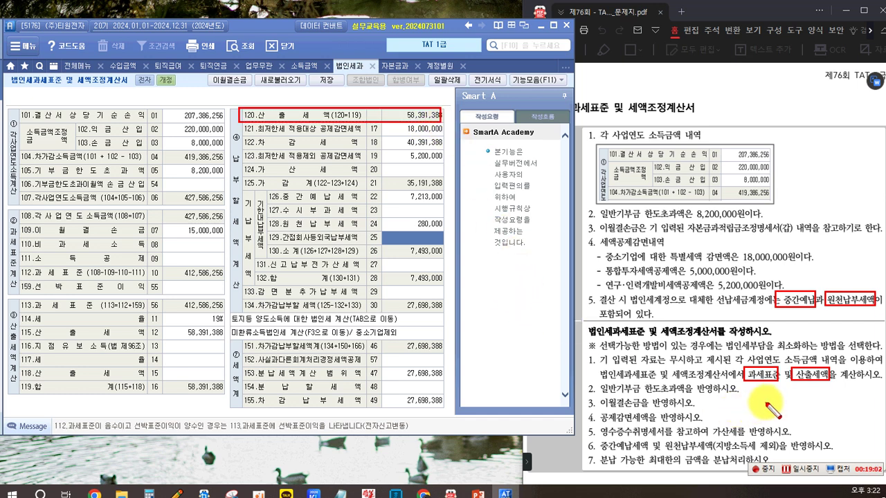
{"action": "mouse_move", "coordinate": [626, 388]}
{"action": "left_mouse_down"}
{"action": "mouse_move", "coordinate": [609, 401]}
{"action": "mouse_move", "coordinate": [599, 389]}
{"action": "mouse_move", "coordinate": [663, 404]}
{"action": "mouse_move", "coordinate": [695, 403]}
{"action": "mouse_move", "coordinate": [690, 396]}
{"action": "left_mouse_up"}
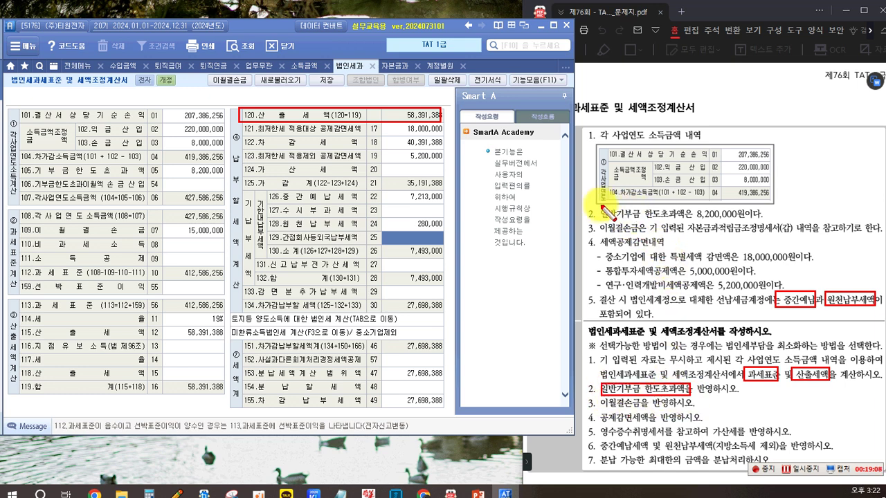
{"action": "left_click_drag", "start_coordinate": [597, 208], "coordinate": [758, 221]}
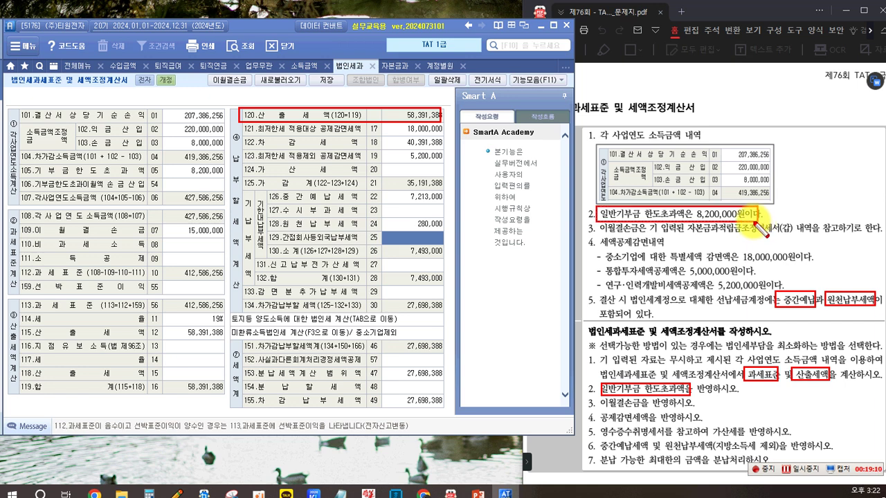
{"action": "left_click", "coordinate": [202, 171]}
{"action": "left_click_drag", "start_coordinate": [218, 180], "coordinate": [223, 179]}
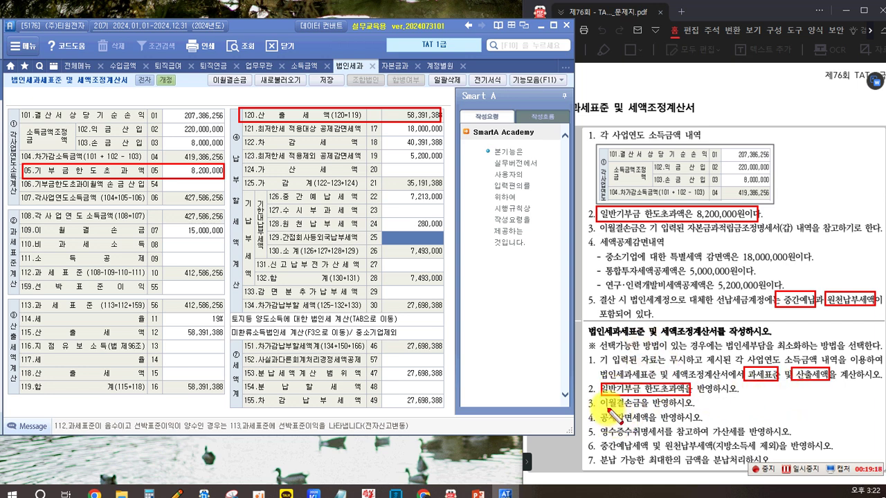
{"action": "mouse_move", "coordinate": [598, 396]}
{"action": "left_mouse_down"}
{"action": "mouse_move", "coordinate": [609, 408]}
{"action": "mouse_move", "coordinate": [692, 409]}
{"action": "left_mouse_up"}
{"action": "mouse_move", "coordinate": [21, 223]}
{"action": "left_mouse_down"}
{"action": "mouse_move", "coordinate": [69, 240]}
{"action": "mouse_move", "coordinate": [225, 239]}
{"action": "left_mouse_up"}
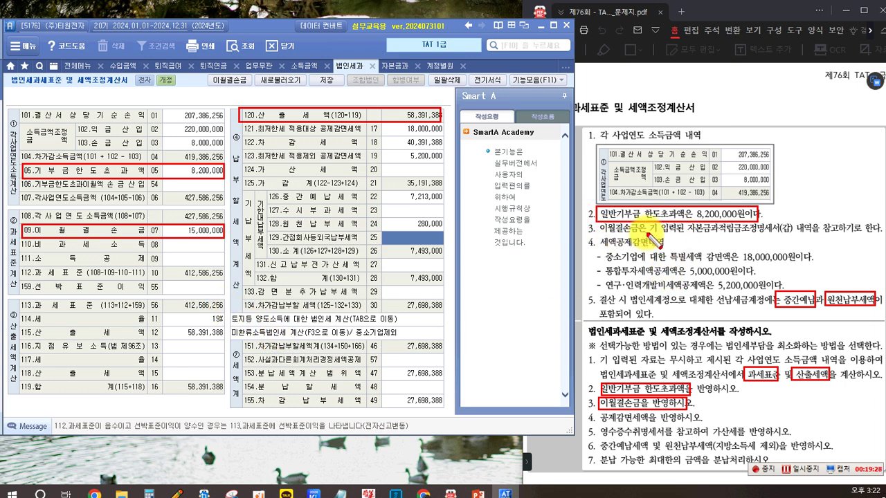
{"action": "left_click_drag", "start_coordinate": [683, 222], "coordinate": [776, 234]}
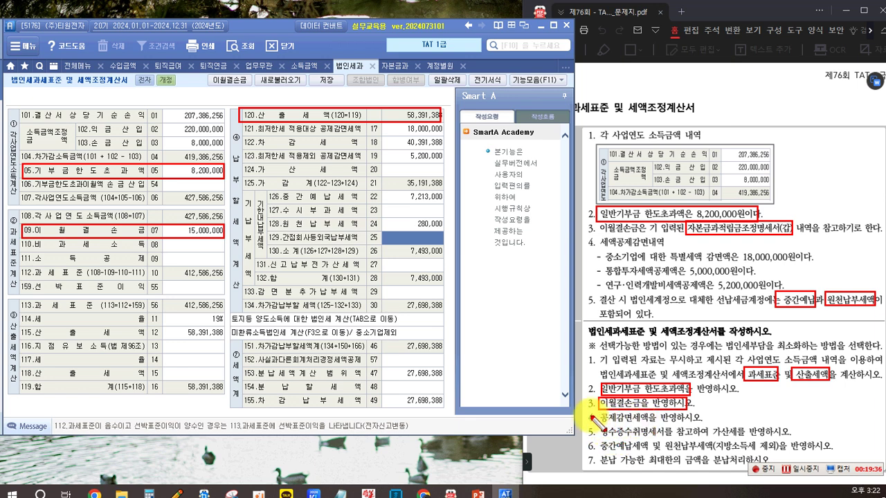
Check the problem's 공제감면세액 details against items 121 and 123 in the form, and review the 가산세 instruction
{"action": "left_click_drag", "start_coordinate": [595, 413], "coordinate": [699, 424]}
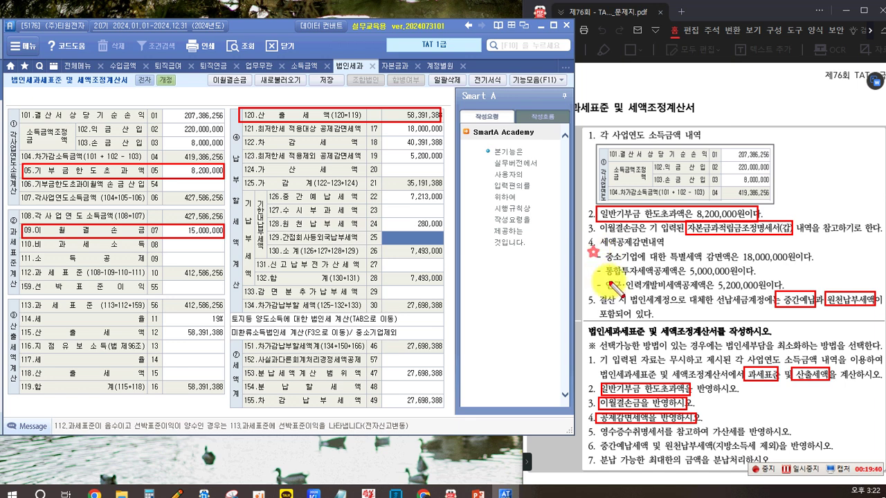
{"action": "left_click_drag", "start_coordinate": [776, 280], "coordinate": [808, 290]}
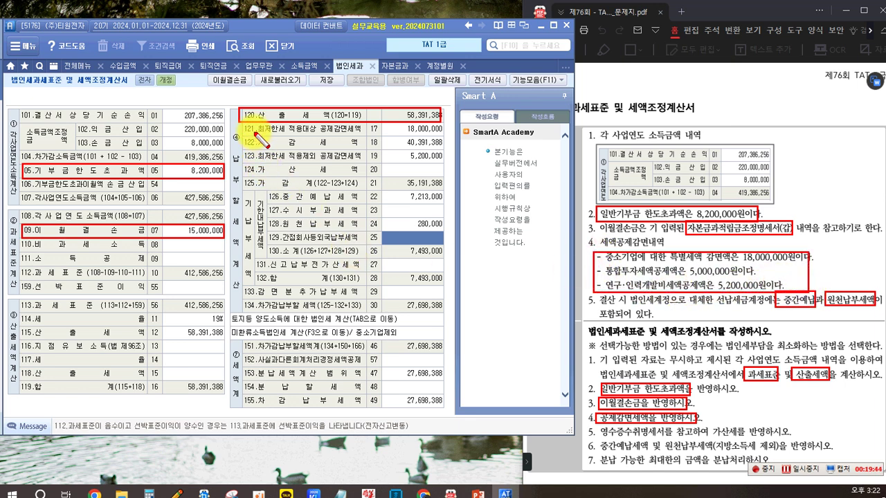
{"action": "left_click_drag", "start_coordinate": [241, 125], "coordinate": [442, 135]}
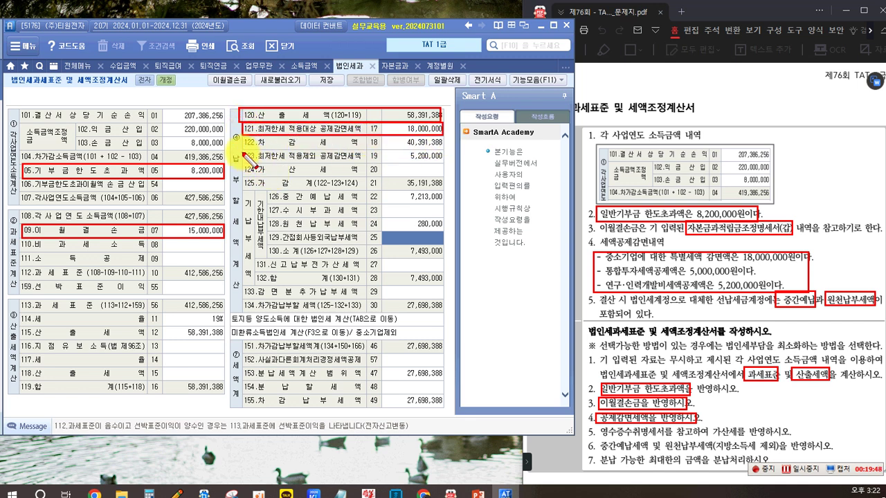
{"action": "left_click_drag", "start_coordinate": [241, 149], "coordinate": [443, 161]}
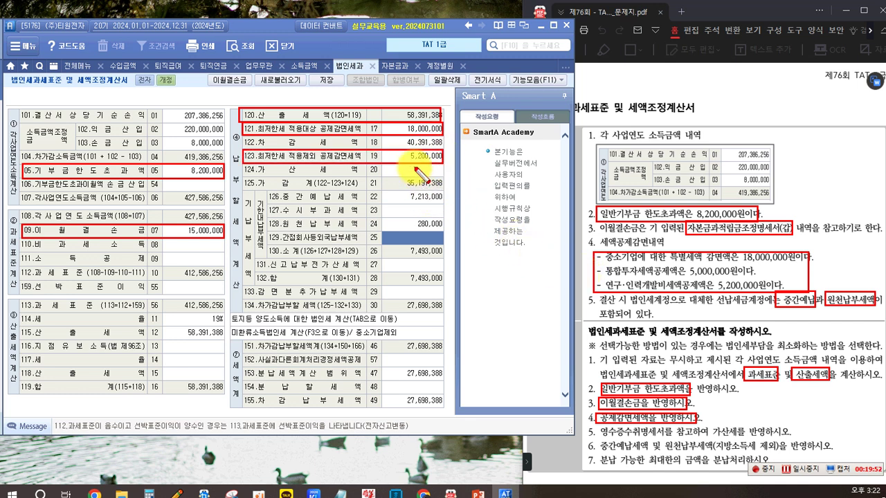
{"action": "left_click_drag", "start_coordinate": [710, 422], "coordinate": [737, 438]}
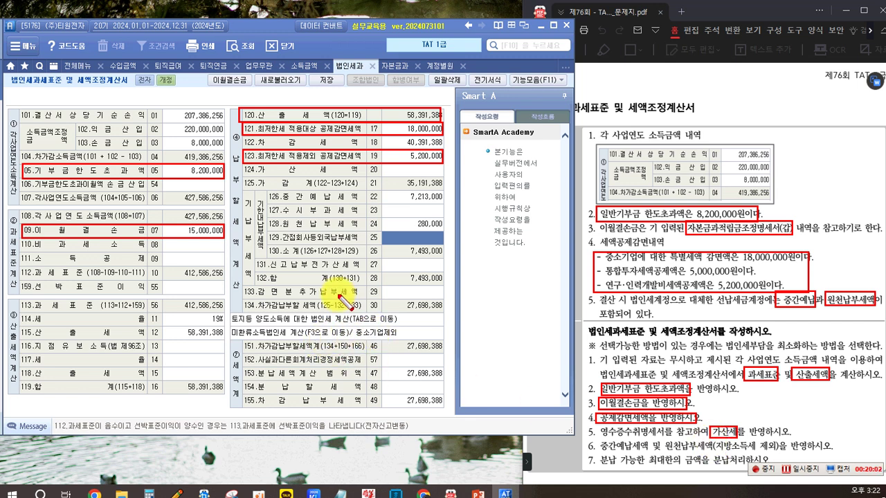
{"action": "key", "text": "Escape"}
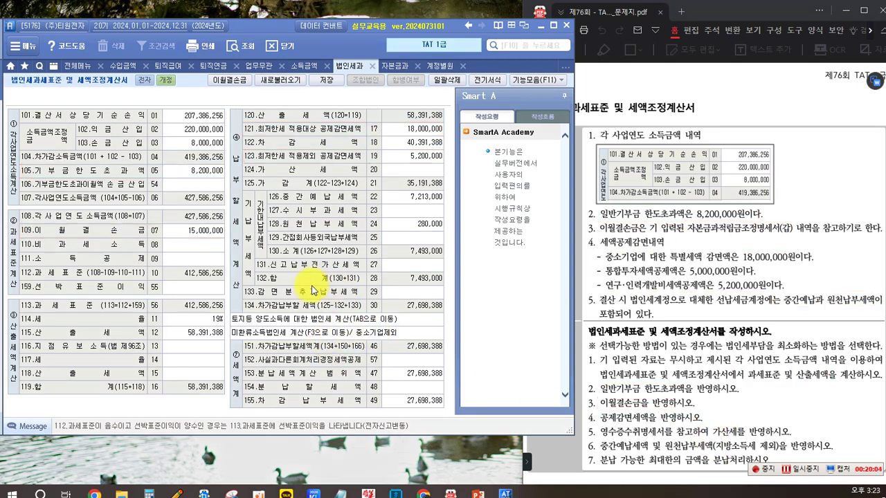
Open 영수증수취명세서(1) to check the 명세서제출 대상 amount, and set 131.신고납부전가산세액 in the tax form to 60,000
{"action": "left_click", "coordinate": [405, 265]}
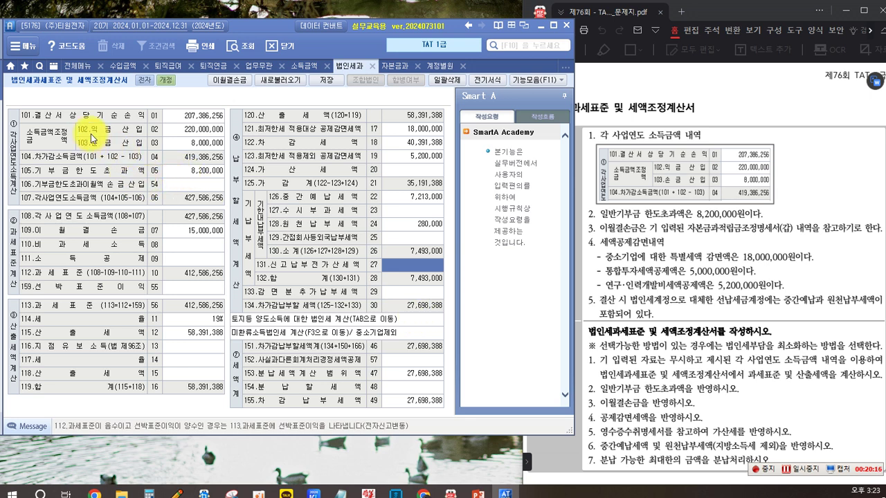
{"action": "left_click", "coordinate": [74, 66]}
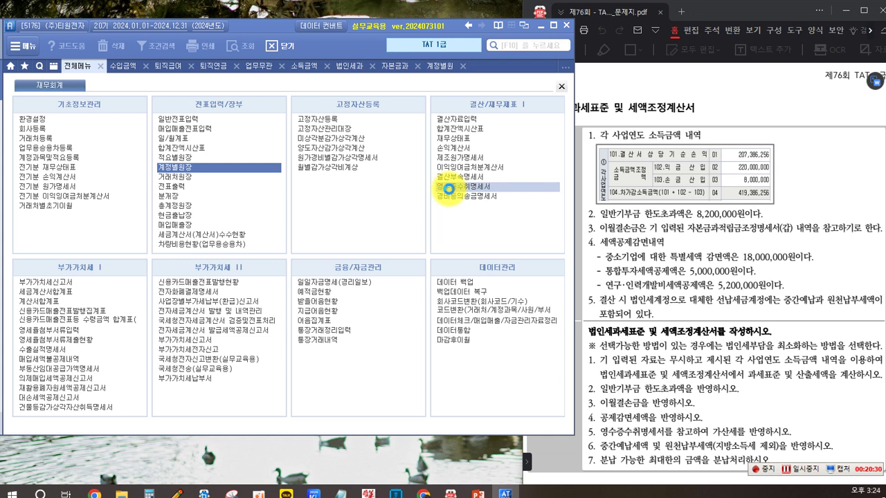
{"action": "left_click", "coordinate": [398, 198]}
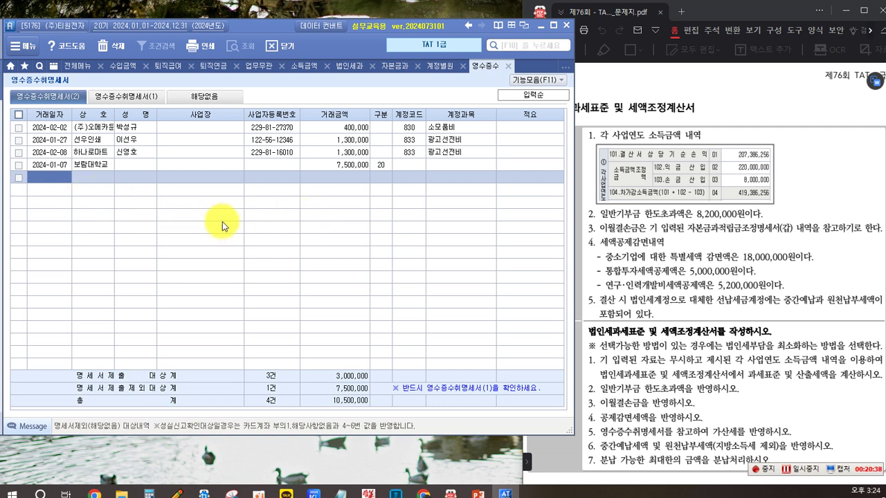
{"action": "left_click", "coordinate": [137, 98]}
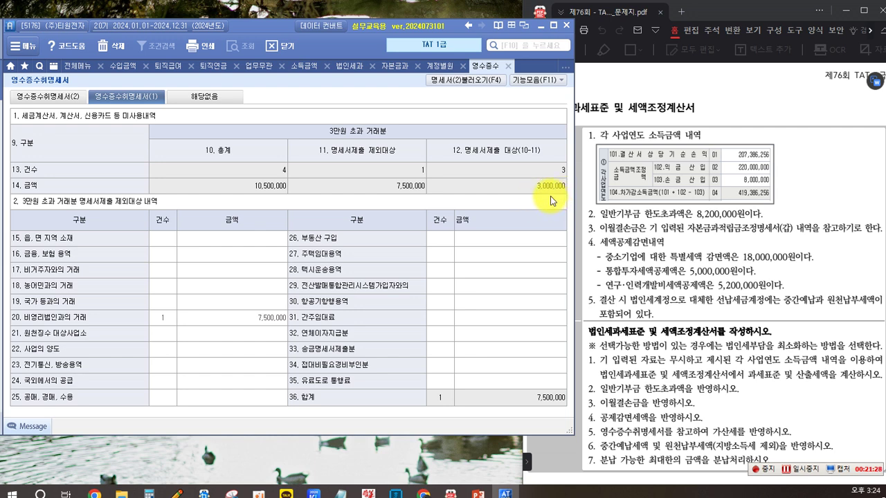
{"action": "left_click", "coordinate": [361, 69]}
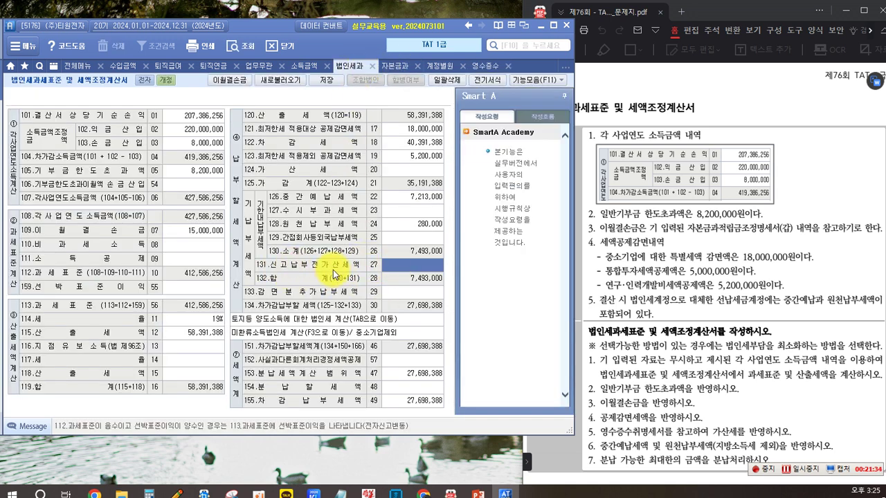
{"action": "type", "text": "60,000"}
{"action": "key", "text": "Return"}
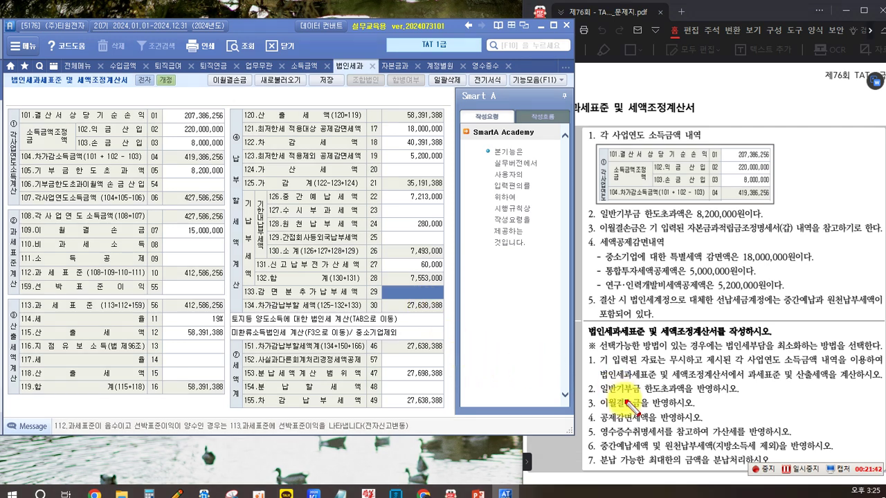
Review the problem's 가산세 and 분납 instructions, and check its 중간예납세액 and 원천납부세액 requirement against items 126 and 128 in the form
{"action": "left_click_drag", "start_coordinate": [593, 411], "coordinate": [790, 439]}
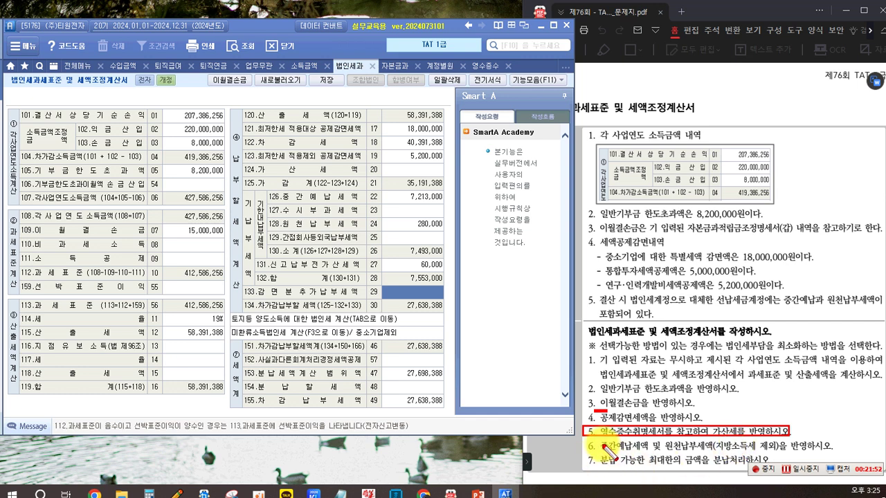
{"action": "mouse_move", "coordinate": [600, 440]}
{"action": "left_mouse_down"}
{"action": "mouse_move", "coordinate": [646, 453]}
{"action": "mouse_move", "coordinate": [714, 453]}
{"action": "left_mouse_up"}
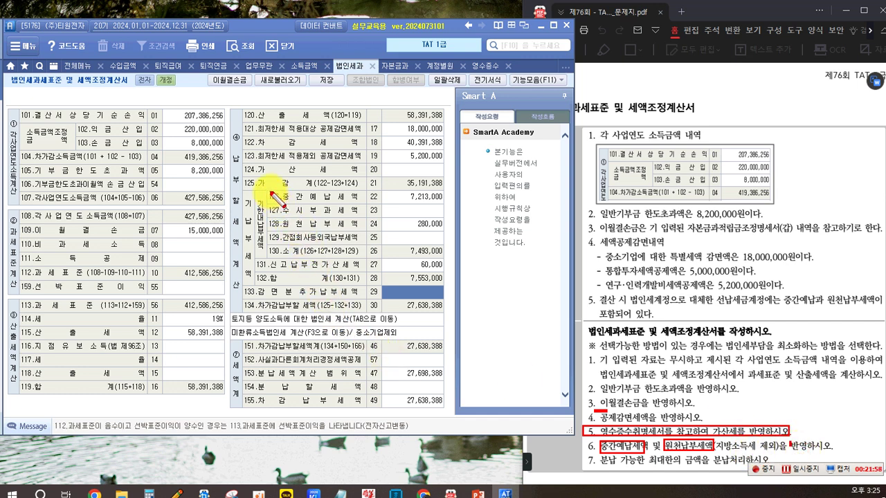
{"action": "left_click_drag", "start_coordinate": [268, 191], "coordinate": [437, 205]}
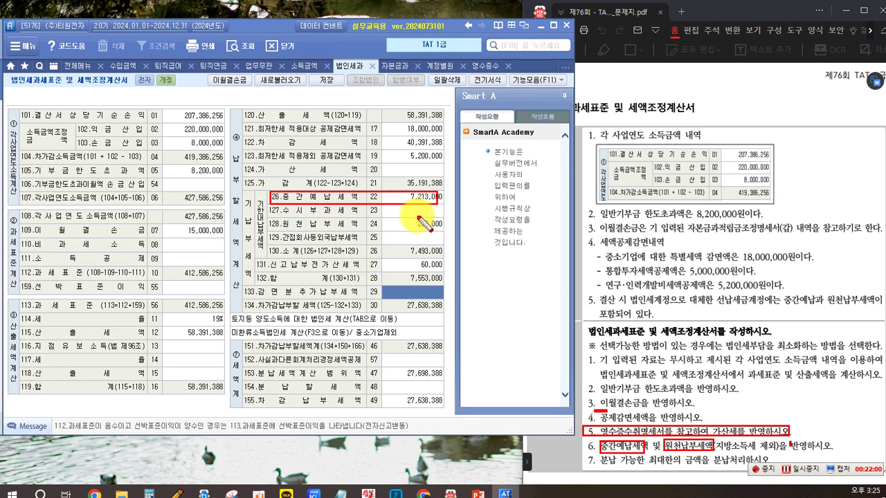
{"action": "left_click_drag", "start_coordinate": [268, 217], "coordinate": [447, 232]}
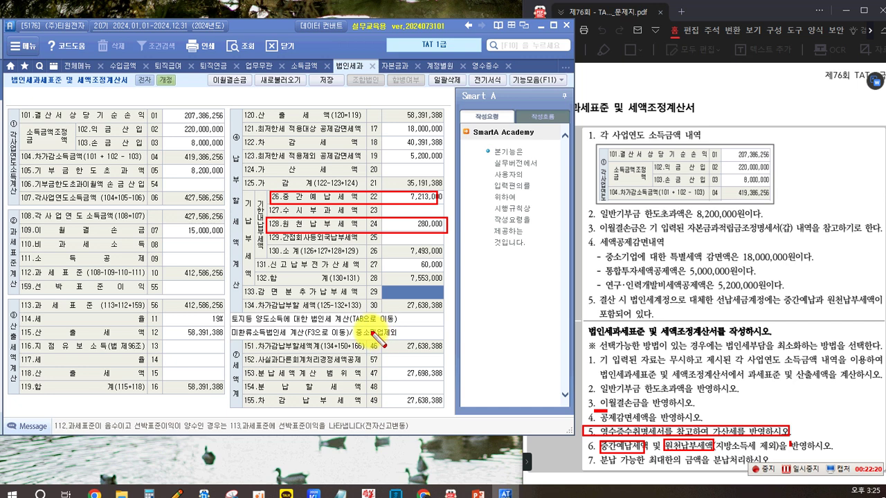
{"action": "mouse_move", "coordinate": [583, 455]}
{"action": "left_mouse_down"}
{"action": "mouse_move", "coordinate": [637, 481]}
{"action": "mouse_move", "coordinate": [653, 469]}
{"action": "mouse_move", "coordinate": [685, 471]}
{"action": "left_mouse_up"}
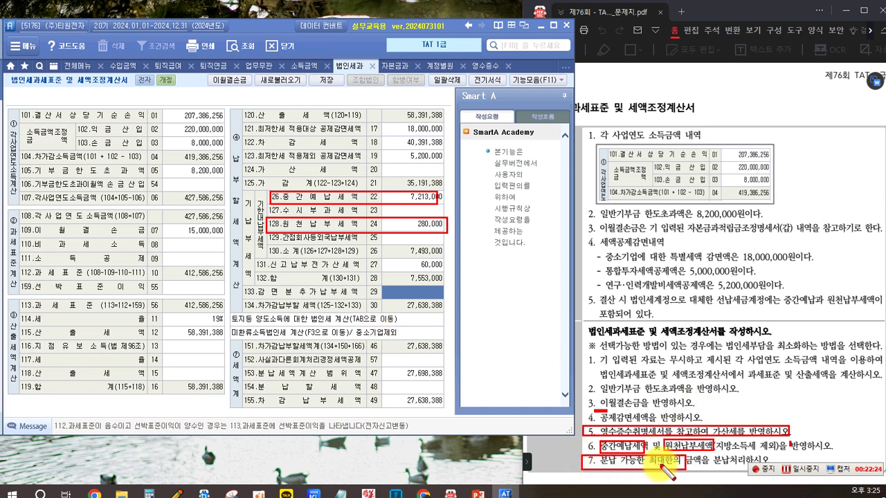
{"action": "mouse_move", "coordinate": [709, 461]}
{"action": "left_mouse_down"}
{"action": "mouse_move", "coordinate": [739, 485]}
{"action": "mouse_move", "coordinate": [710, 462]}
{"action": "left_mouse_up"}
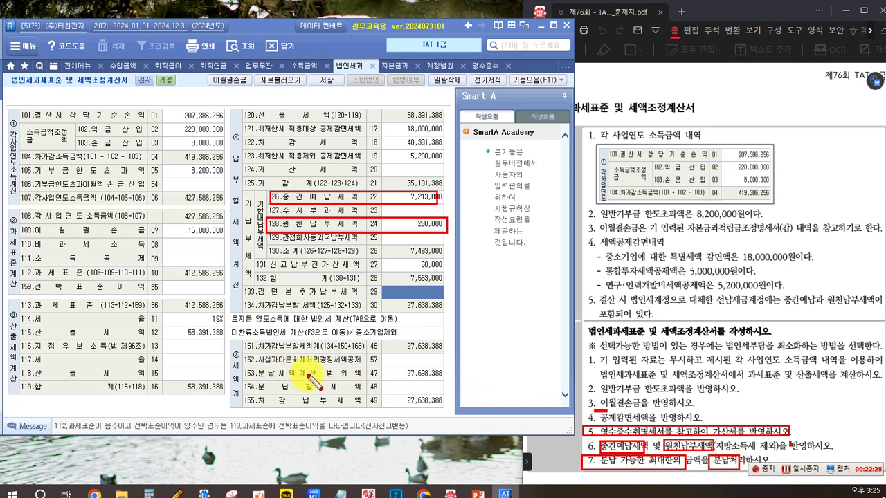
{"action": "right_click", "coordinate": [397, 382]}
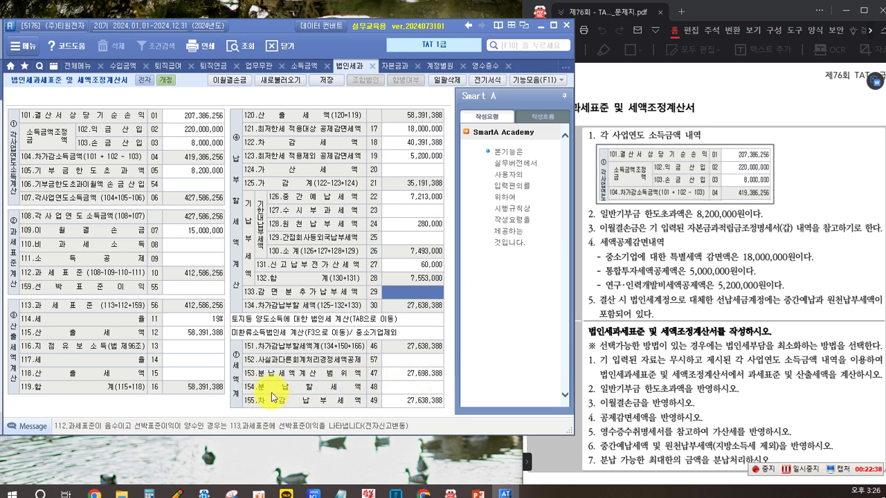
Set 154.분납할세액 to the maximum installment amount of 13,849,194 and return to the form
{"action": "left_click", "coordinate": [411, 390]}
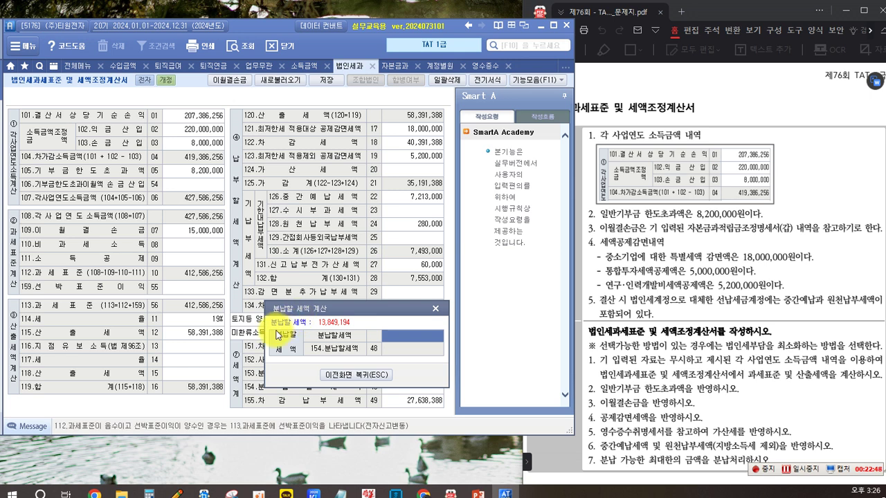
{"action": "type", "text": "1"}
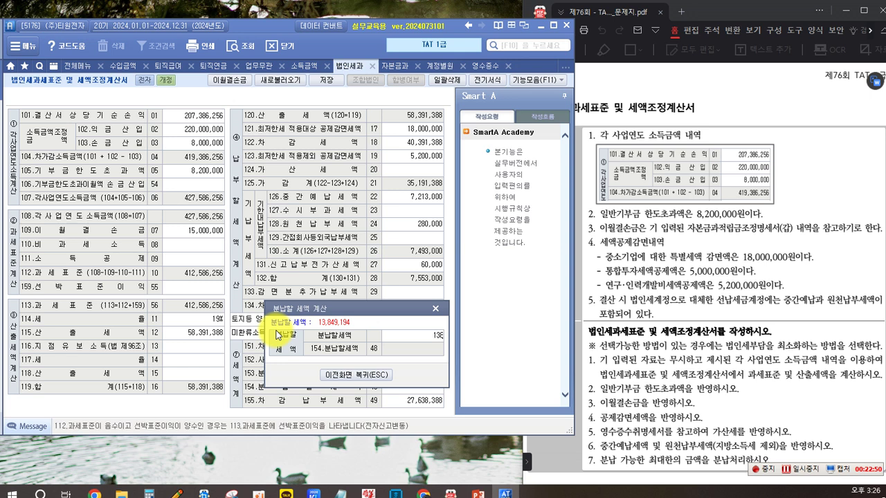
{"action": "type", "text": "3,849,194"}
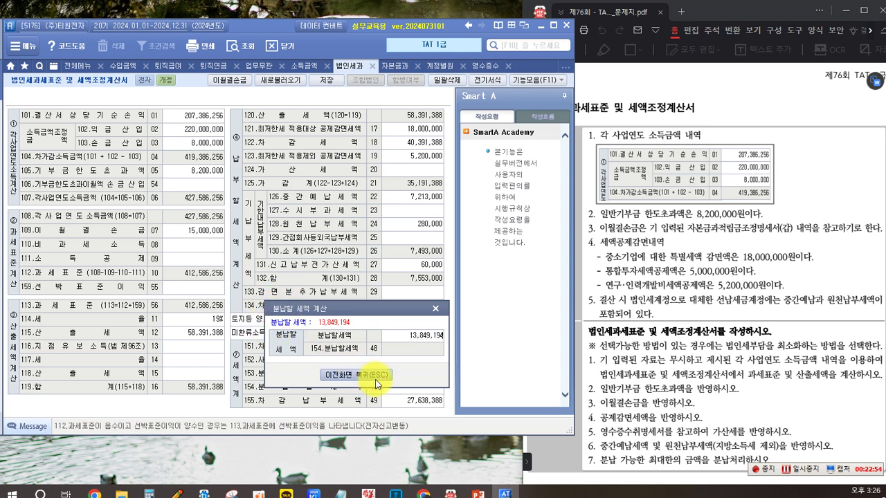
{"action": "key", "text": "Return"}
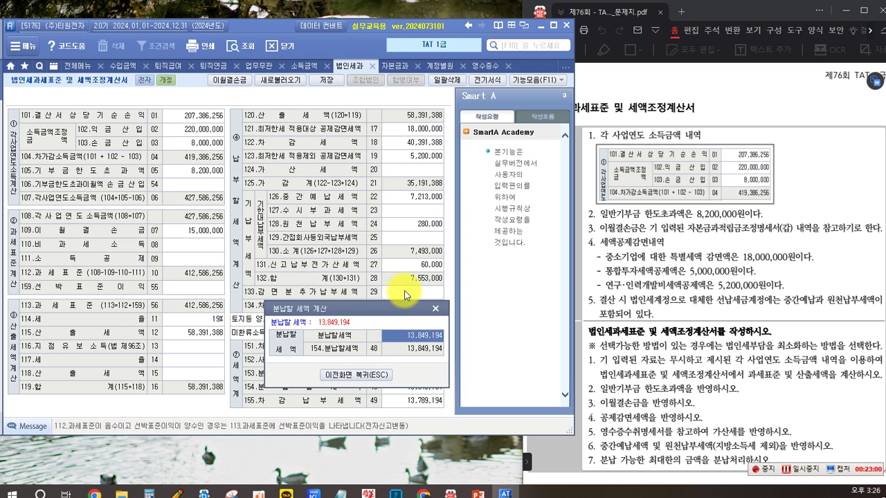
{"action": "left_click", "coordinate": [382, 380]}
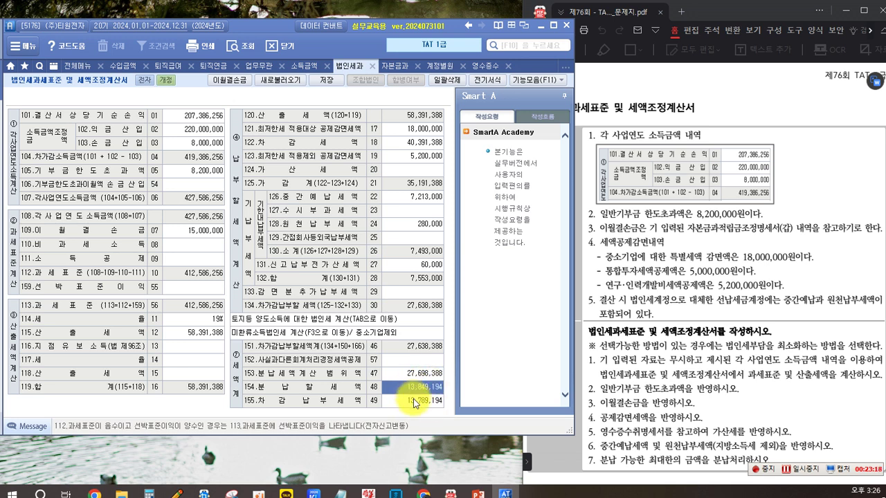
Go to the 법인세관리 5 evaluation questions in the exam PDF and check question 37 on 120.산출세액 against the form
{"action": "left_click", "coordinate": [607, 462]}
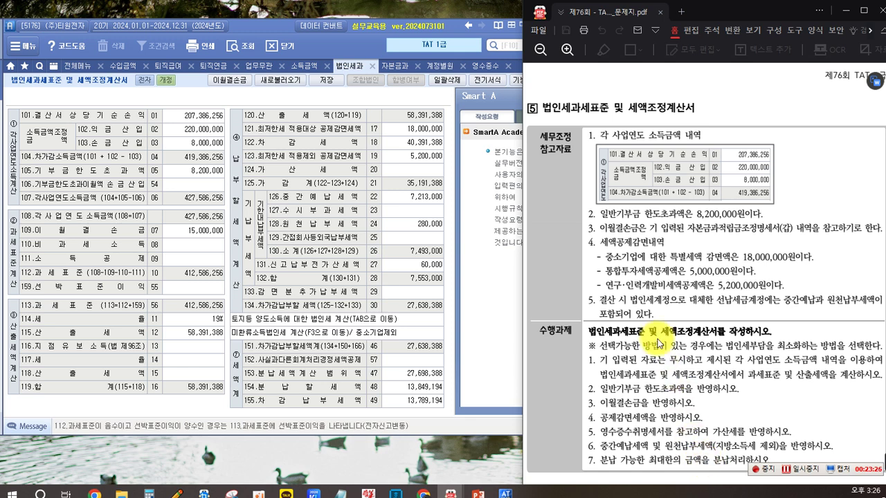
{"action": "scroll", "coordinate": [653, 337], "scroll_direction": "down", "scroll_amount": 10}
{"action": "scroll", "coordinate": [657, 336], "scroll_direction": "down", "scroll_amount": 3}
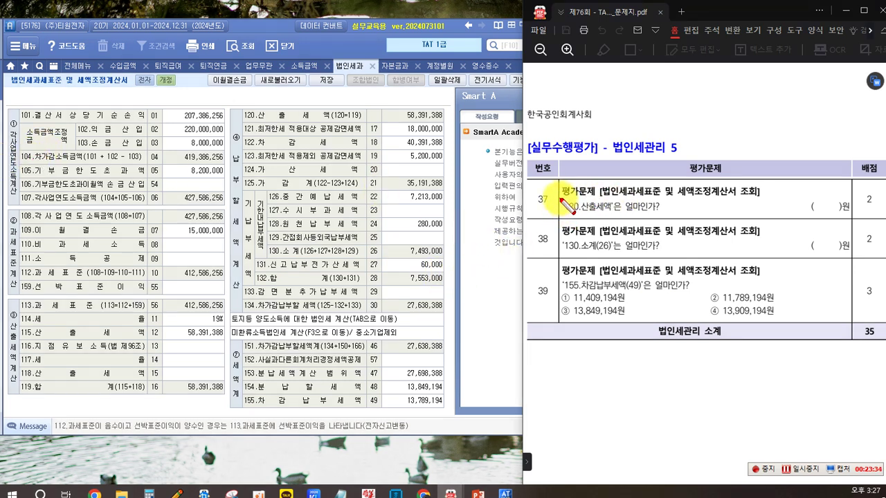
{"action": "left_click_drag", "start_coordinate": [559, 199], "coordinate": [595, 218]}
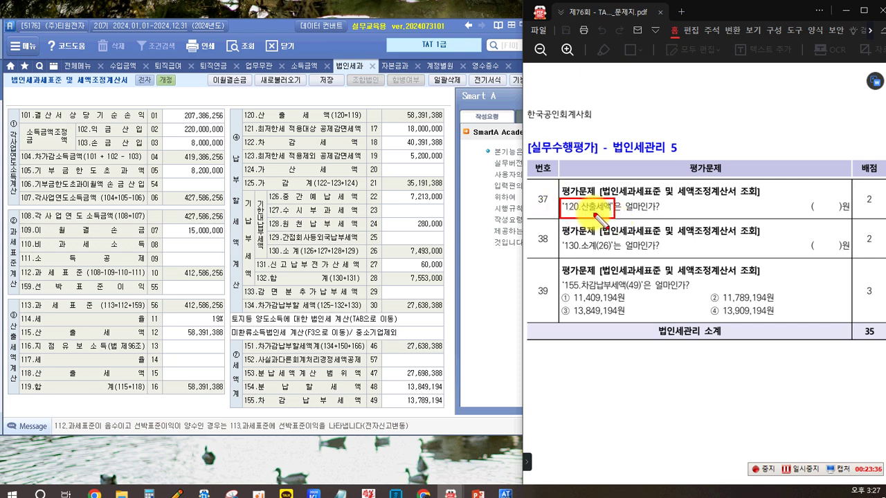
{"action": "left_click_drag", "start_coordinate": [241, 108], "coordinate": [443, 123]}
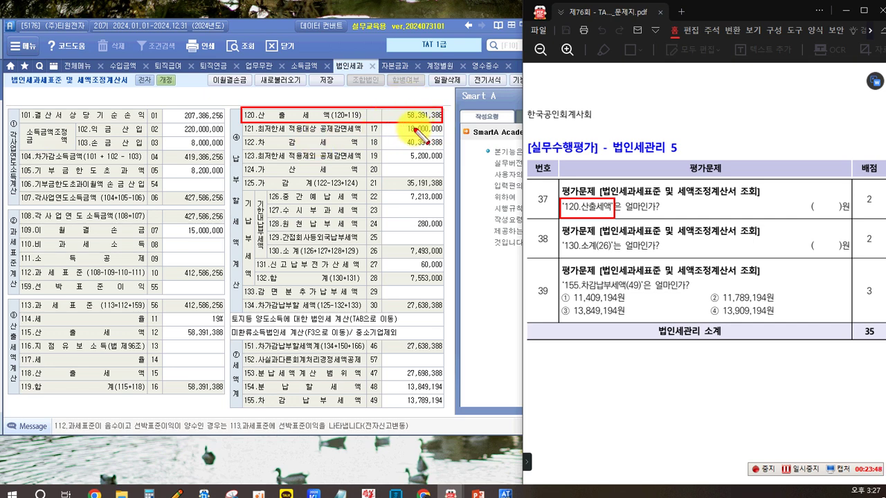
{"action": "key", "text": "Escape"}
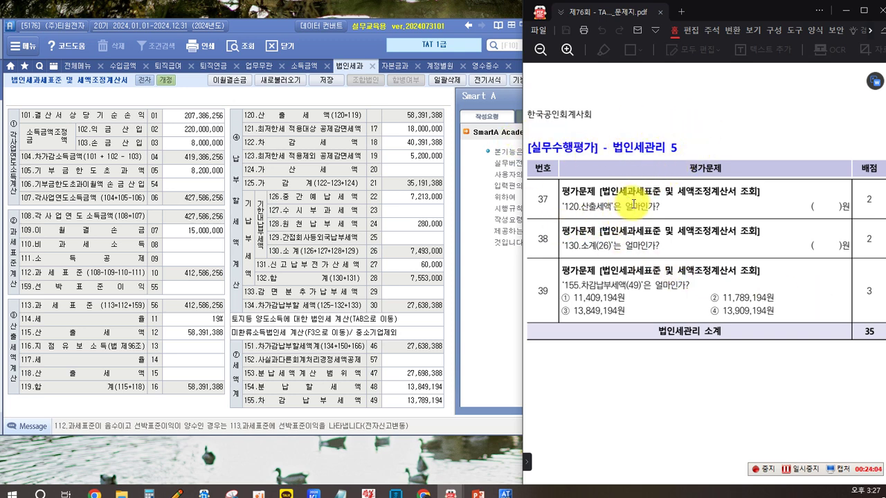
Check evaluation question 38 on 130.소계(26) against the form, reviewing the 128.원천납부세액 amount included in it
{"action": "mouse_move", "coordinate": [553, 247]}
{"action": "left_mouse_down"}
{"action": "mouse_move", "coordinate": [567, 242]}
{"action": "mouse_move", "coordinate": [559, 233]}
{"action": "mouse_move", "coordinate": [627, 256]}
{"action": "left_mouse_up"}
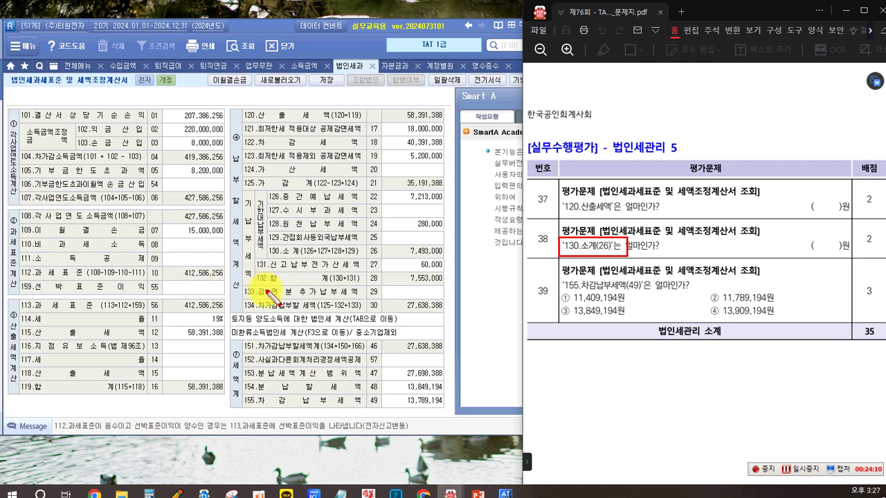
{"action": "left_click_drag", "start_coordinate": [268, 242], "coordinate": [447, 258]}
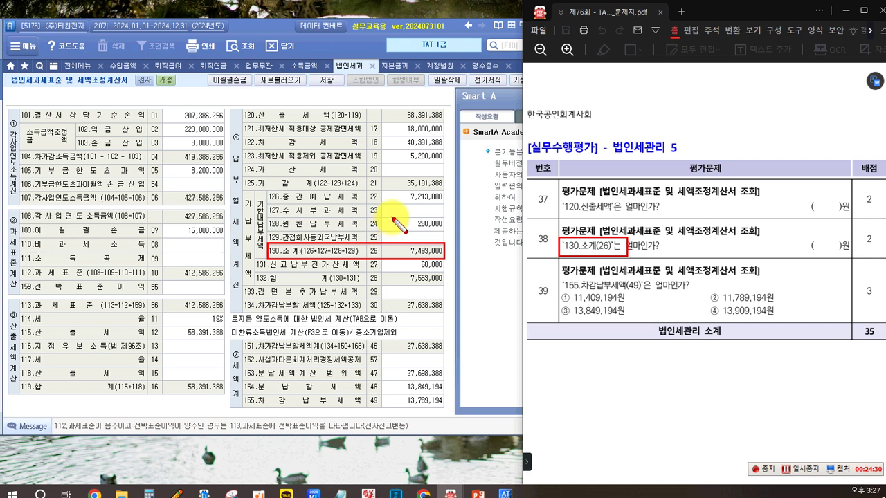
{"action": "left_click", "coordinate": [424, 226]}
{"action": "left_click_drag", "start_coordinate": [392, 219], "coordinate": [448, 231]}
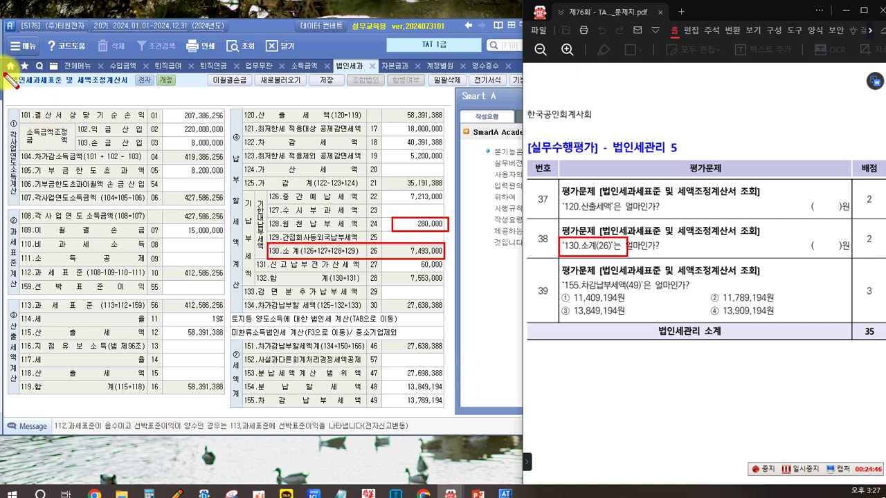
{"action": "left_click_drag", "start_coordinate": [6, 72], "coordinate": [37, 88]}
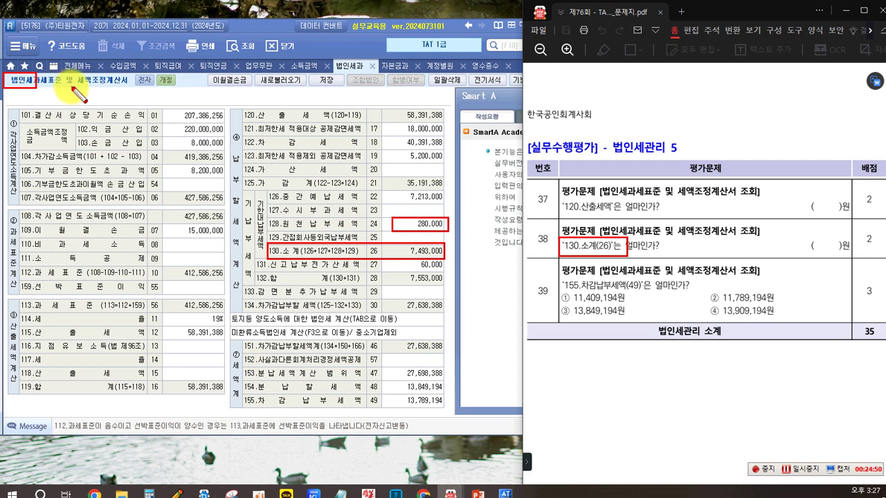
{"action": "left_click_drag", "start_coordinate": [77, 78], "coordinate": [129, 89]}
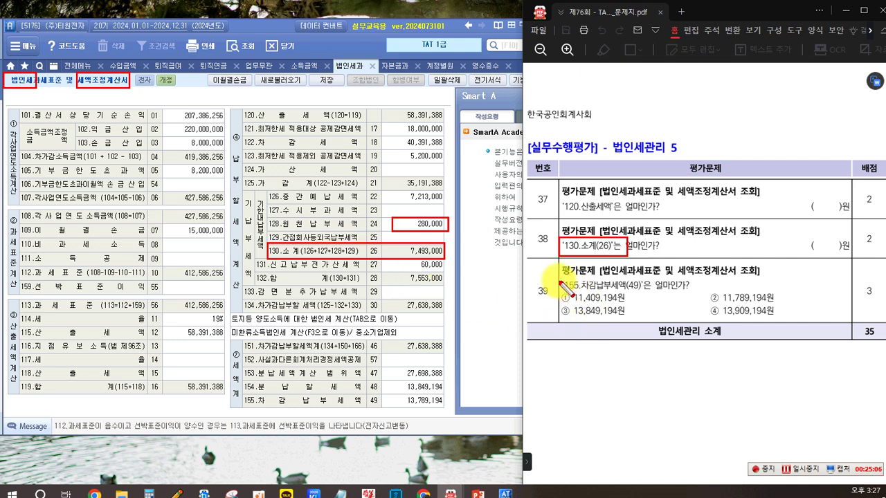
Check evaluation question 39 on 155.차감납부세액(49) against item 155 in the form
{"action": "left_click_drag", "start_coordinate": [672, 298], "coordinate": [683, 294]}
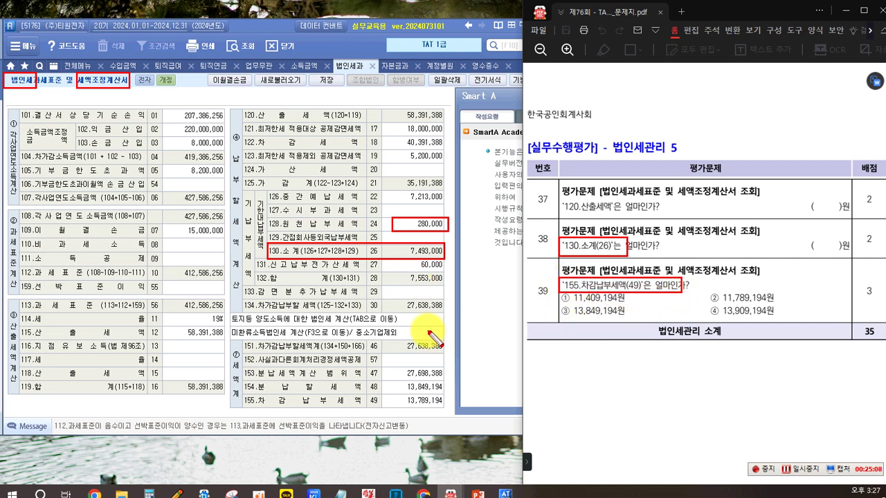
{"action": "mouse_move", "coordinate": [241, 396]}
{"action": "left_mouse_down"}
{"action": "mouse_move", "coordinate": [386, 419]}
{"action": "mouse_move", "coordinate": [444, 410]}
{"action": "left_mouse_up"}
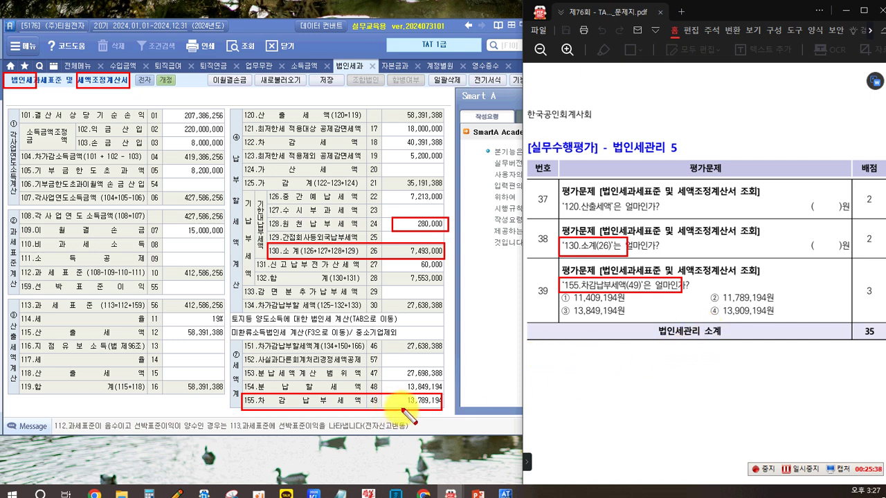
{"action": "left_click", "coordinate": [802, 470]}
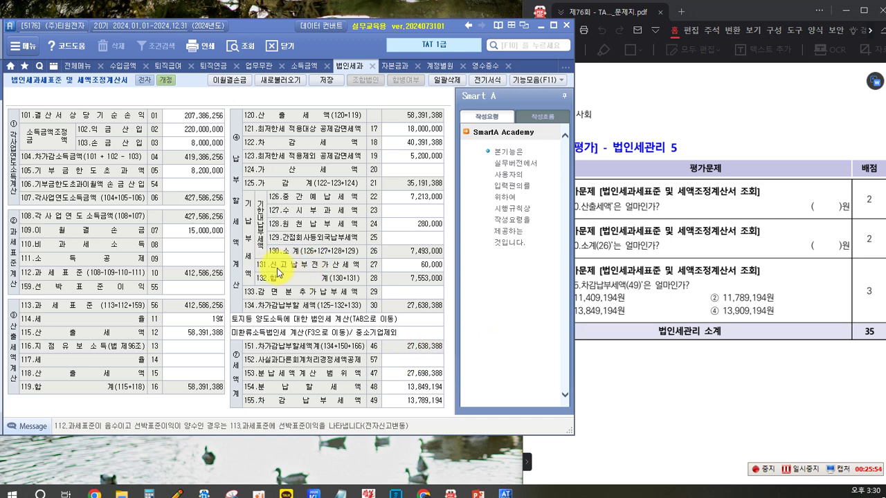
Clear 131.신고납부전가산세액 and enter the penalty tax of 60,000 in 124.가산세액 instead
{"action": "left_click", "coordinate": [419, 265]}
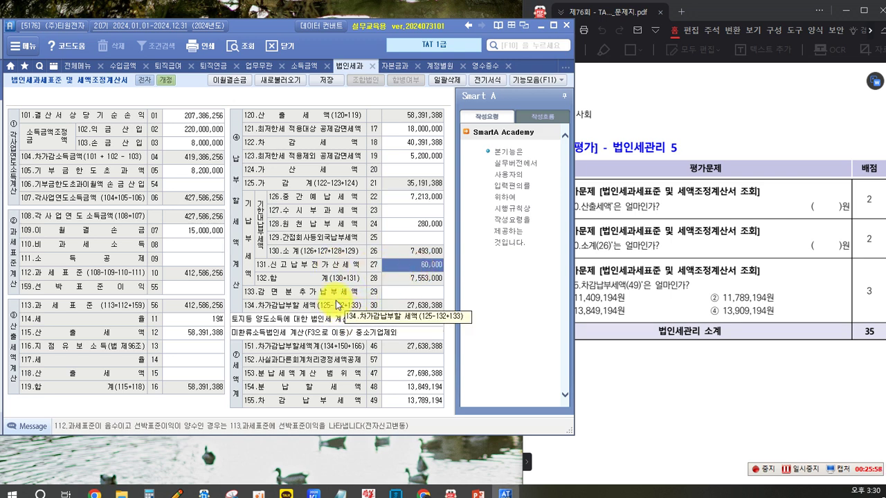
{"action": "key", "text": "Delete"}
{"action": "left_click", "coordinate": [270, 169]}
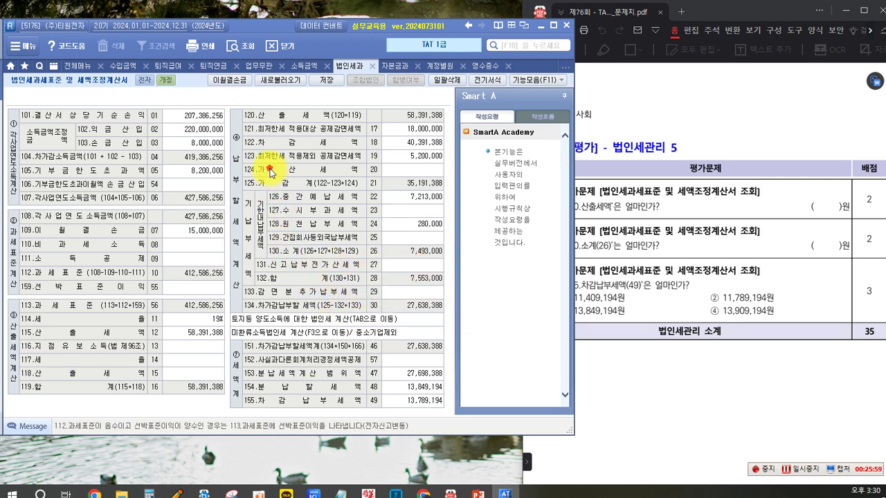
{"action": "left_click", "coordinate": [396, 170]}
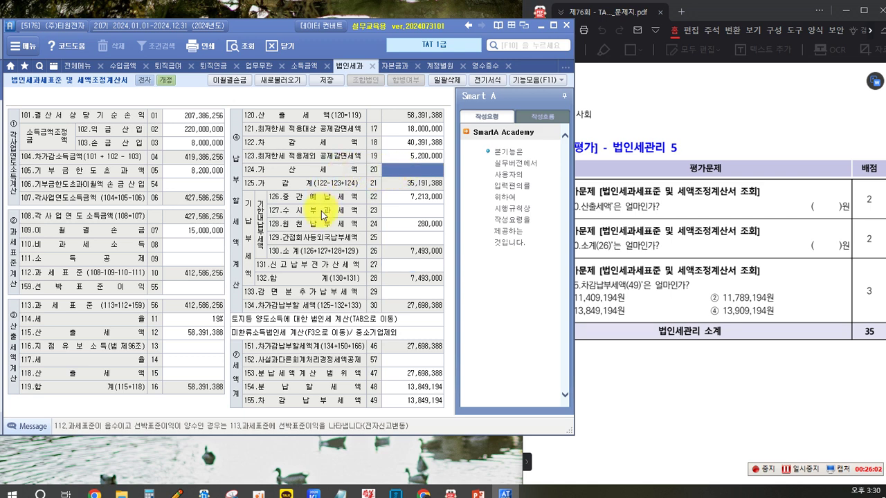
{"action": "type", "text": "60,000"}
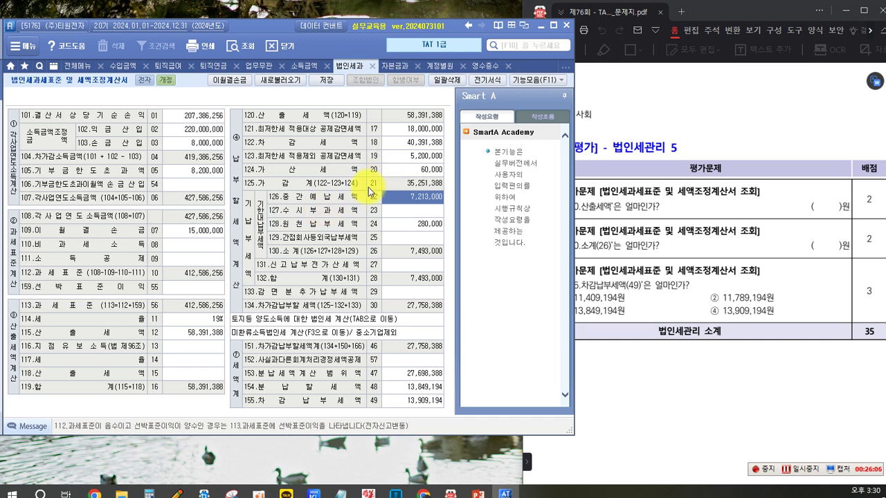
{"action": "left_click", "coordinate": [406, 210]}
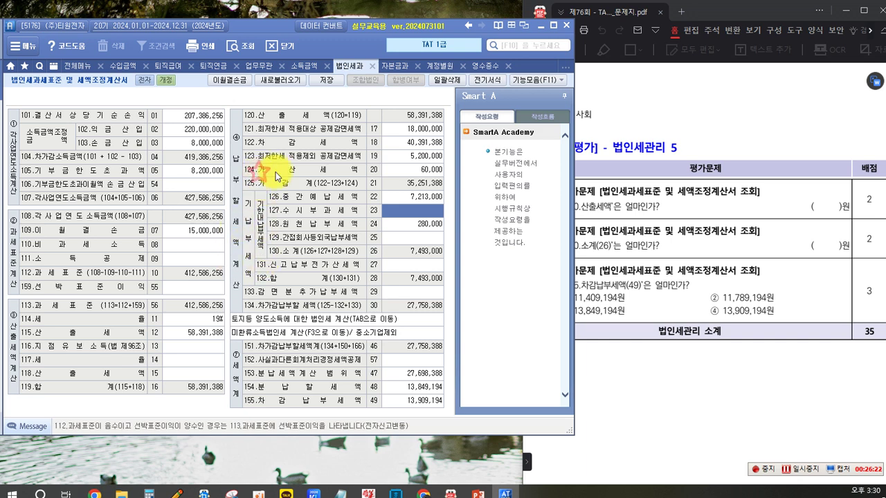
{"action": "left_click", "coordinate": [417, 171]}
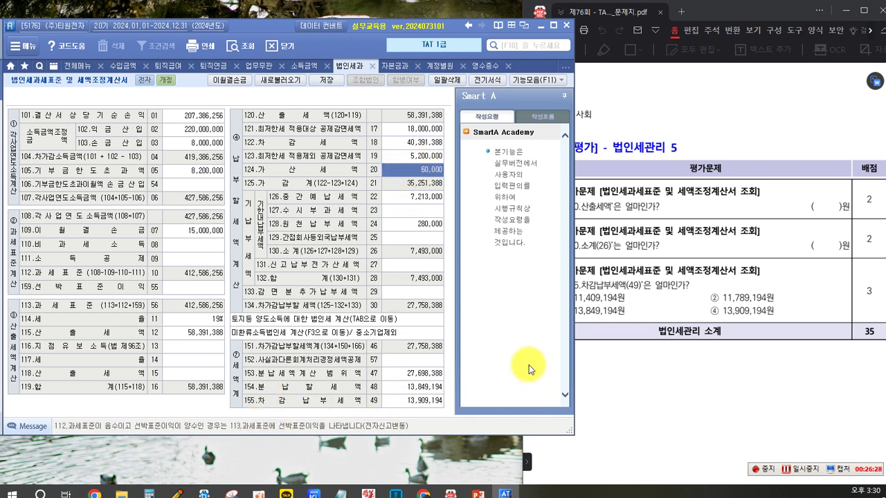
Compare the recalculated 155.차감납부세액 in the form with the answer choices of evaluation question 39
{"action": "left_click", "coordinate": [623, 370]}
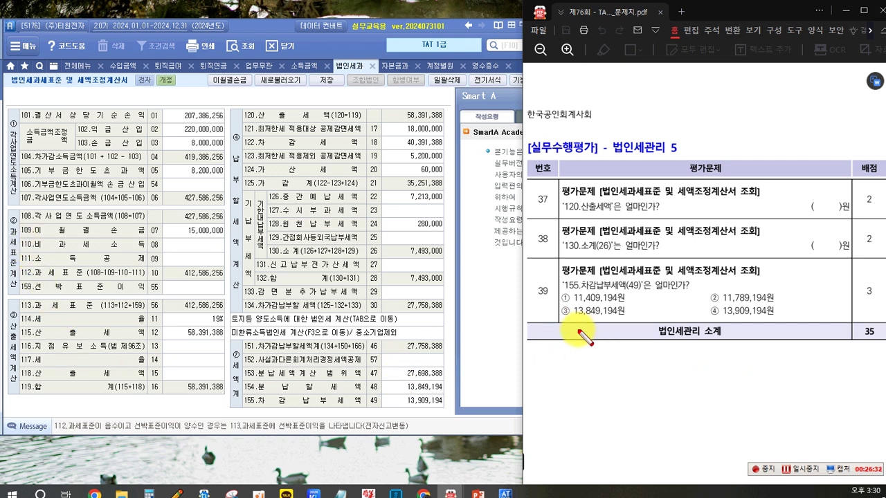
{"action": "mouse_move", "coordinate": [556, 277]}
{"action": "left_mouse_down"}
{"action": "mouse_move", "coordinate": [609, 293]}
{"action": "mouse_move", "coordinate": [684, 293]}
{"action": "left_mouse_up"}
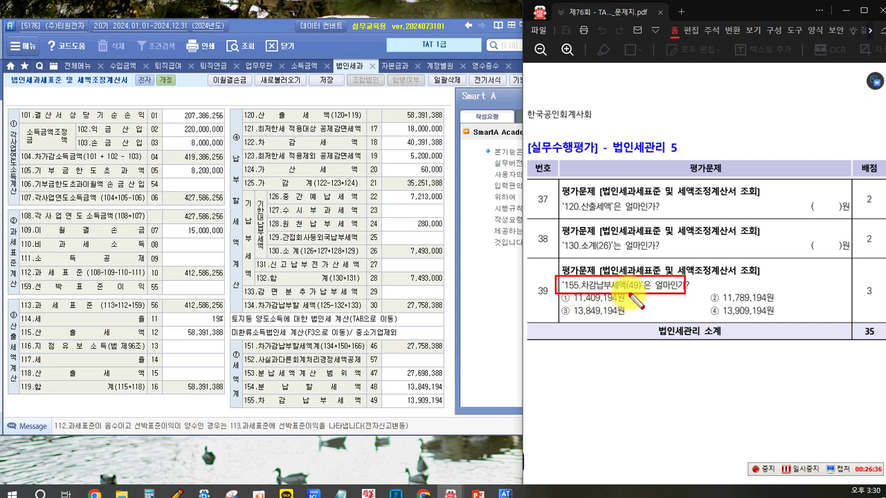
{"action": "left_click_drag", "start_coordinate": [239, 394], "coordinate": [448, 408]}
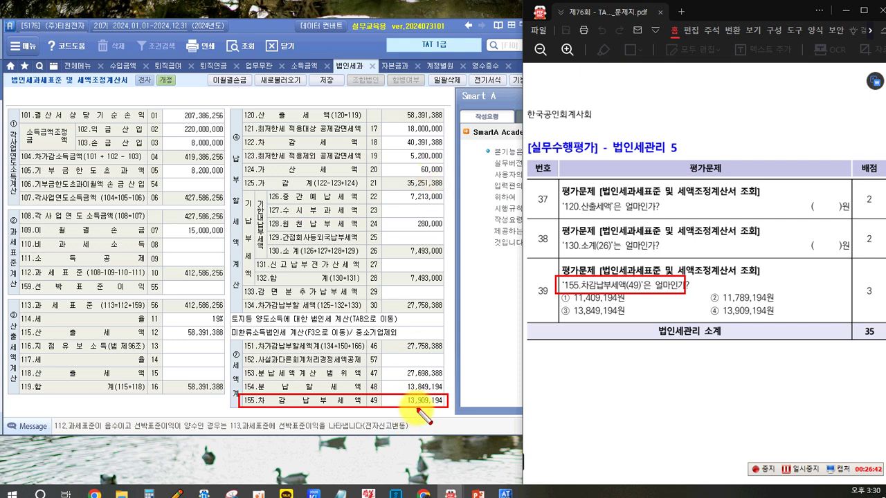
{"action": "left_click_drag", "start_coordinate": [700, 305], "coordinate": [782, 316]}
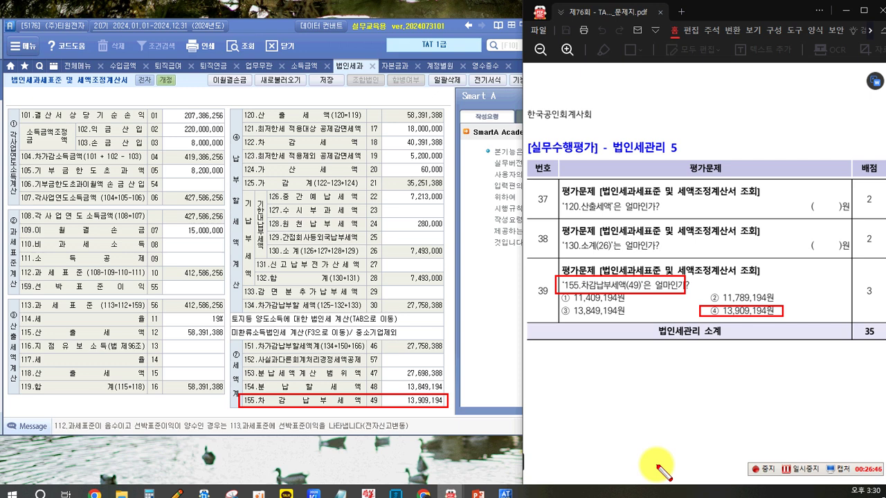
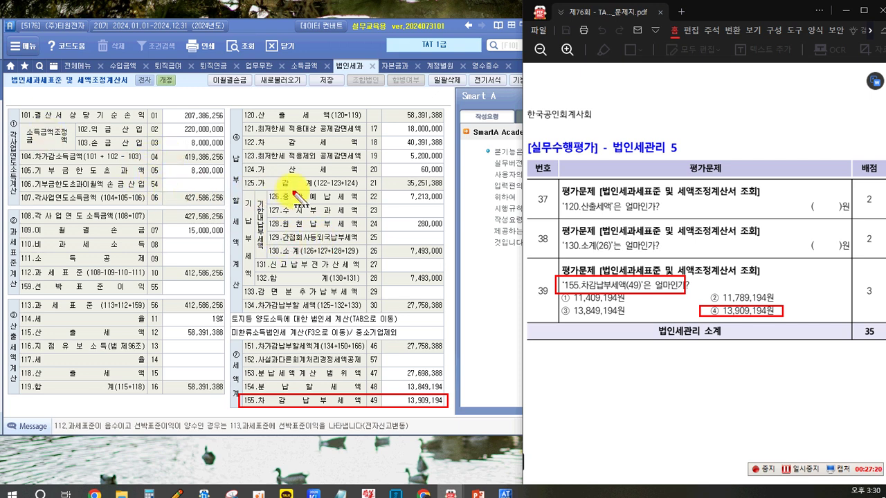
Annotate the blank area below the evaluation table with the red text "법인세관리 - 5문항 –7점 = 35점"
{"action": "left_click", "coordinate": [542, 372]}
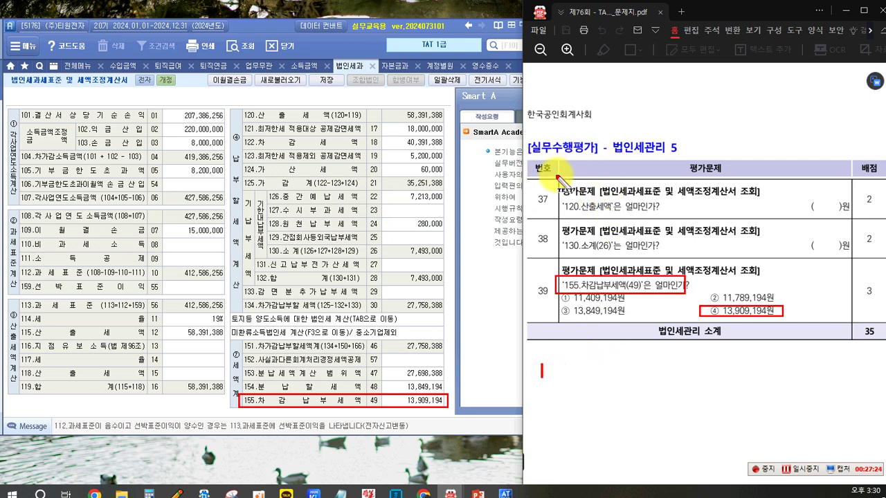
{"action": "type", "text": "법인세"}
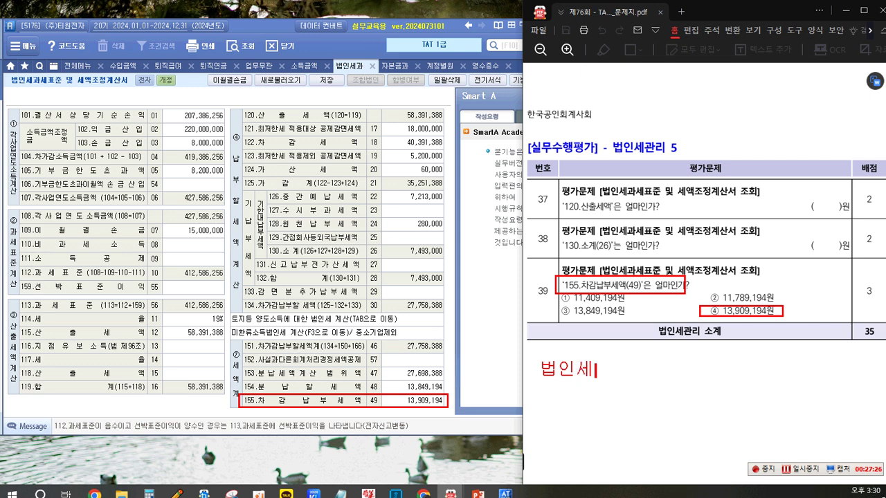
{"action": "type", "text": "고관리 -5"}
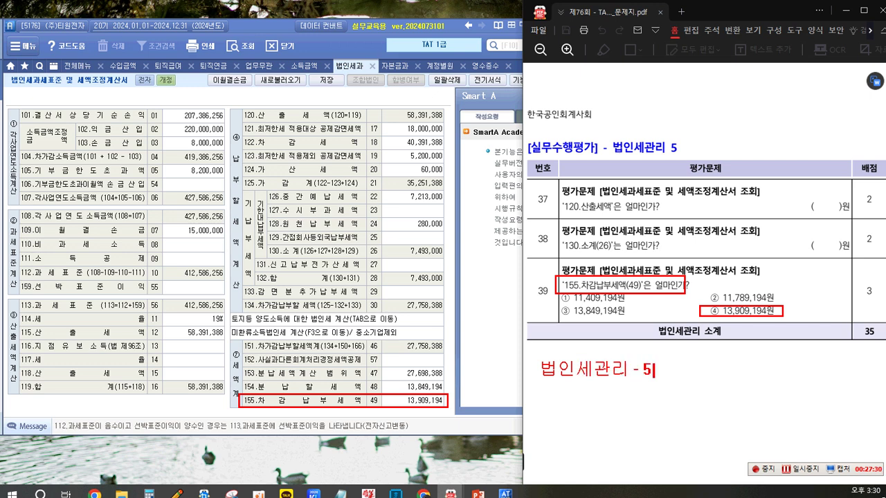
{"action": "type", "text": "문하ㅇ"}
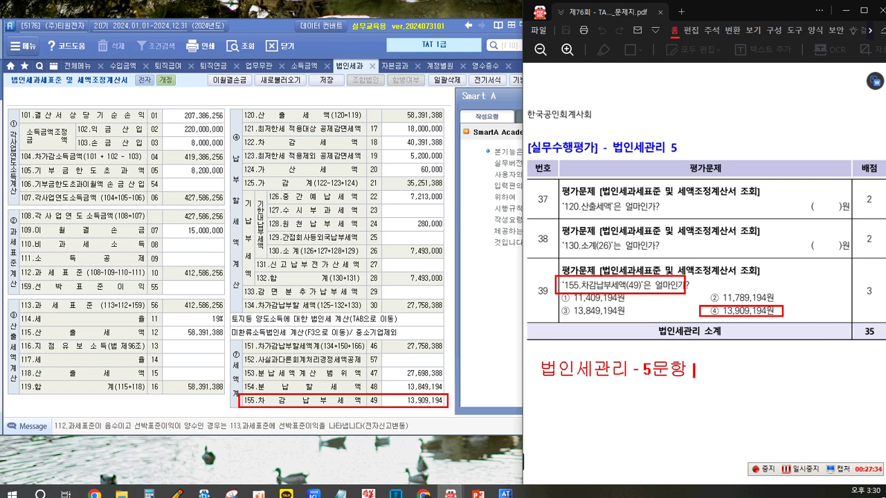
{"action": "type", "text": " -"}
{"action": "type", "text": "7점 = 35점"}
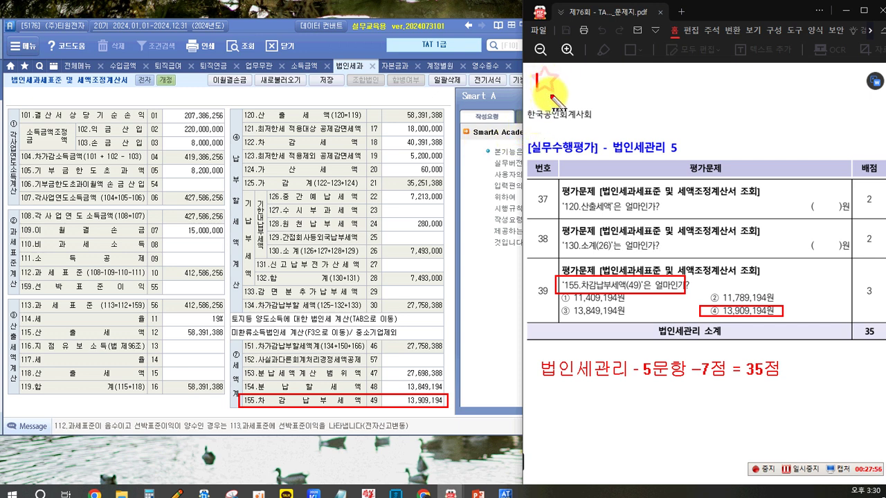
Annotate the area above the page heading with "재무회계 이론 5문제 15점" and, beneath it, "세무회계 이론 5문제 15점 –> 20점....."
{"action": "type", "text": "재무회계"}
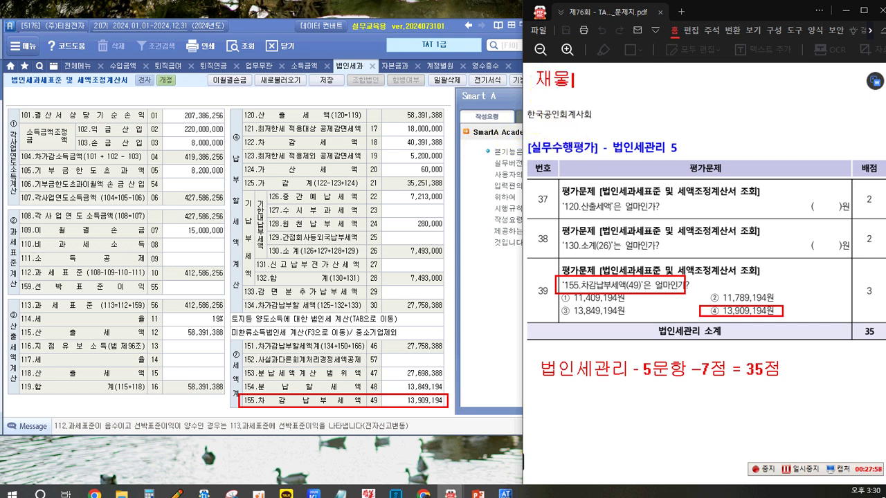
{"action": "type", "text": " 이론 "}
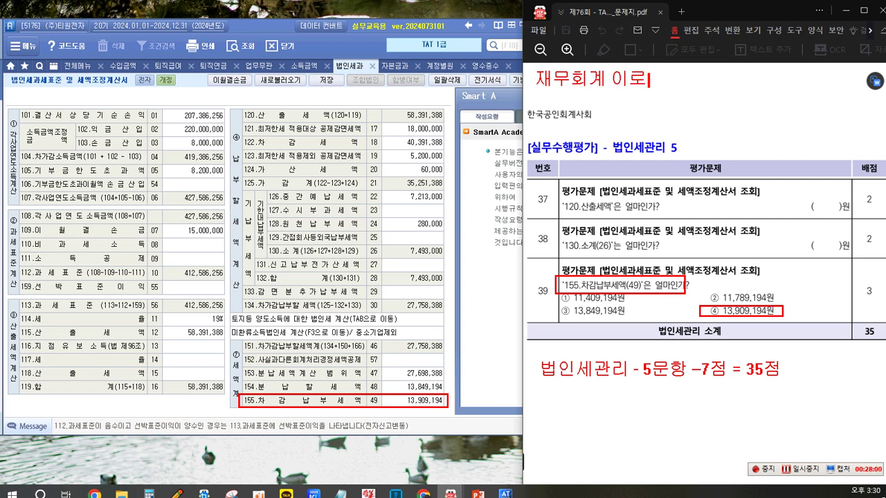
{"action": "type", "text": "5문"}
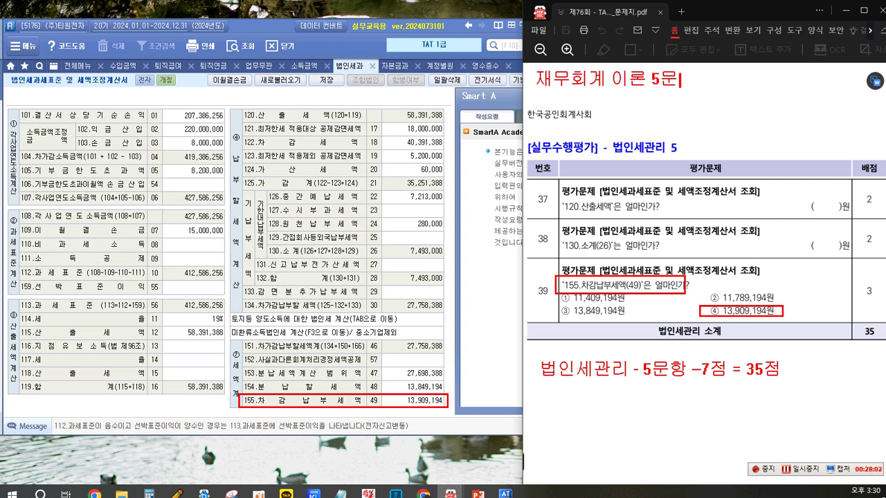
{"action": "type", "text": "제 15점"}
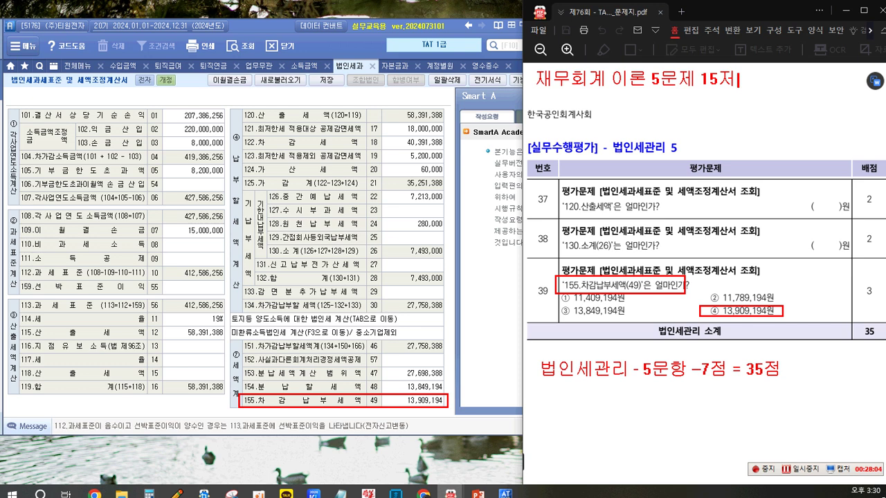
{"action": "key", "text": "Return"}
{"action": "type", "text": "세무회계 이론 5문제 "}
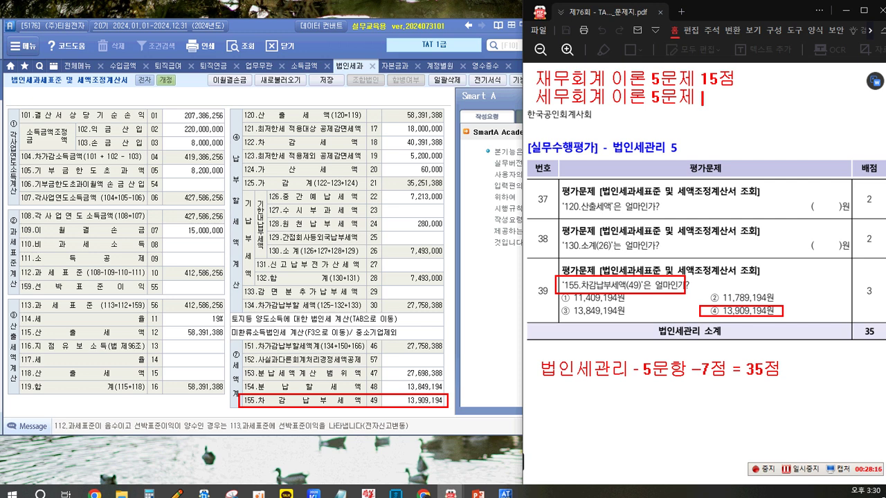
{"action": "type", "text": "15점"}
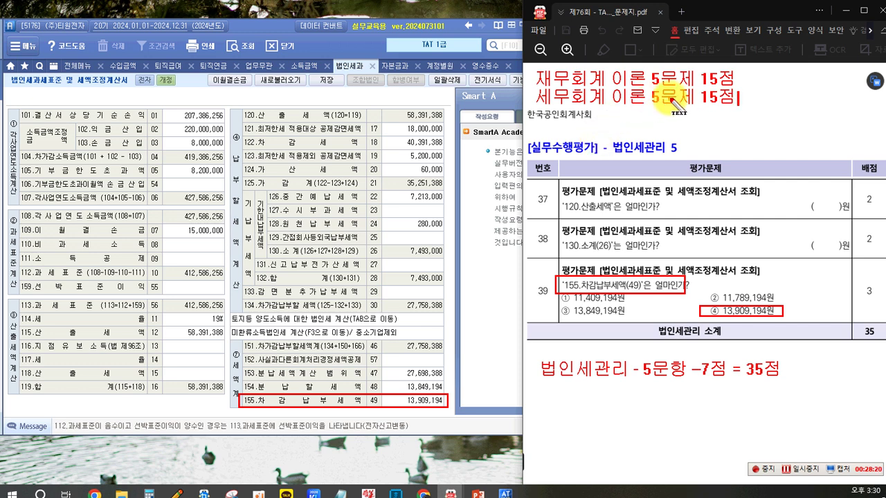
{"action": "type", "text": " -> 10"}
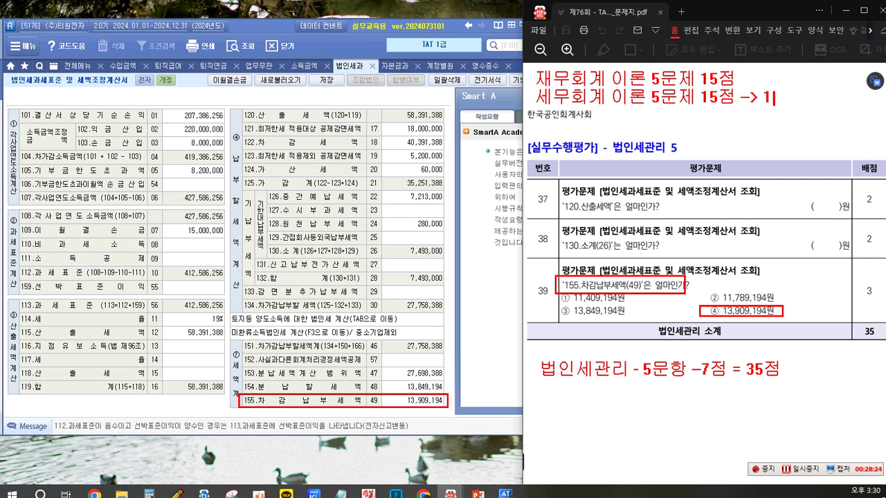
{"action": "key", "text": "BackSpace"}
{"action": "key", "text": "BackSpace"}
{"action": "type", "text": "20점....."}
{"action": "key", "text": "Return"}
Continue the red annotation list below the theory lines with "자료입력 2문항" and "부가가치세관리 2문항"
{"action": "type", "text": "자료"}
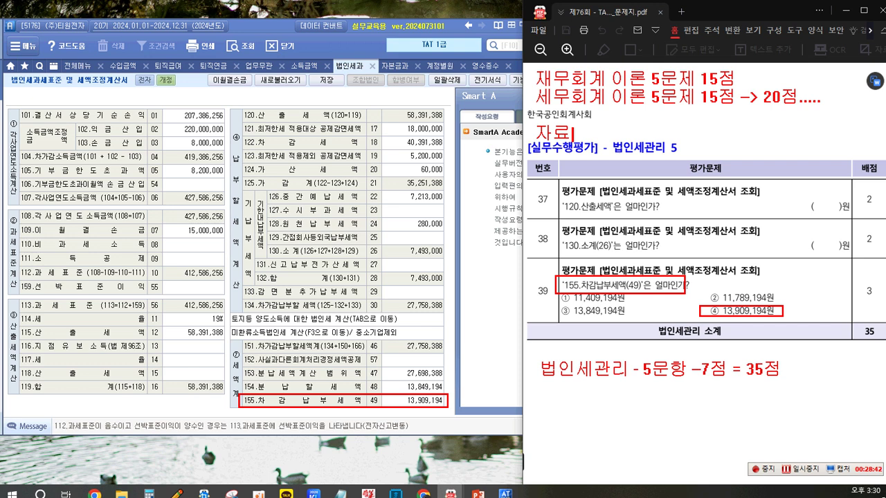
{"action": "type", "text": "입력 "}
{"action": "type", "text": "2문항"}
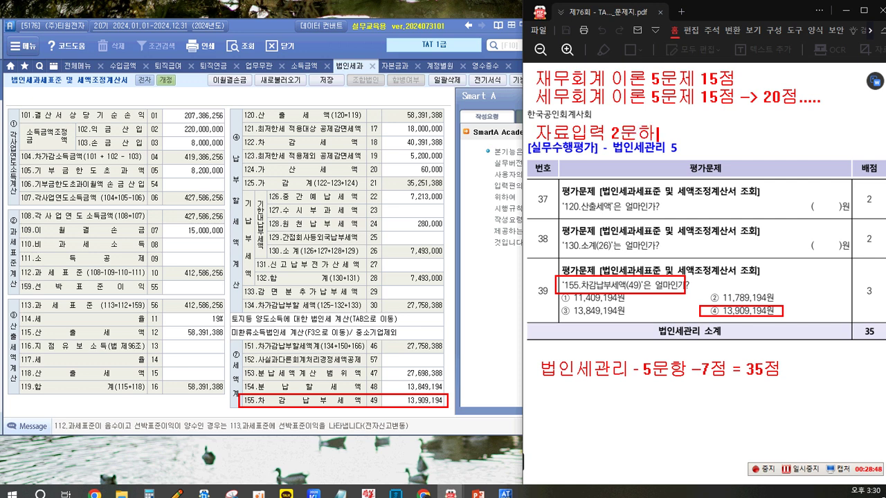
{"action": "type", "text": "부가갓"}
{"action": "type", "text": "치세고"}
{"action": "type", "text": "관리"}
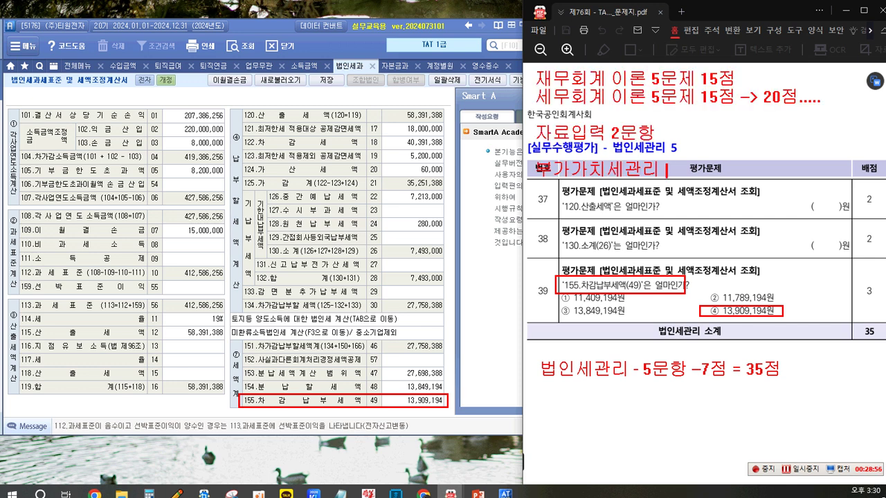
{"action": "type", "text": " 2ㄹ무"}
{"action": "key", "text": "BackSpace"}
{"action": "key", "text": "BackSpace"}
{"action": "key", "text": "BackSpace"}
Add "원천징수관리 2문항" and "결산 2문항" as further lines of the red annotation list
{"action": "type", "text": "문항원천지ㅇ수관리"}
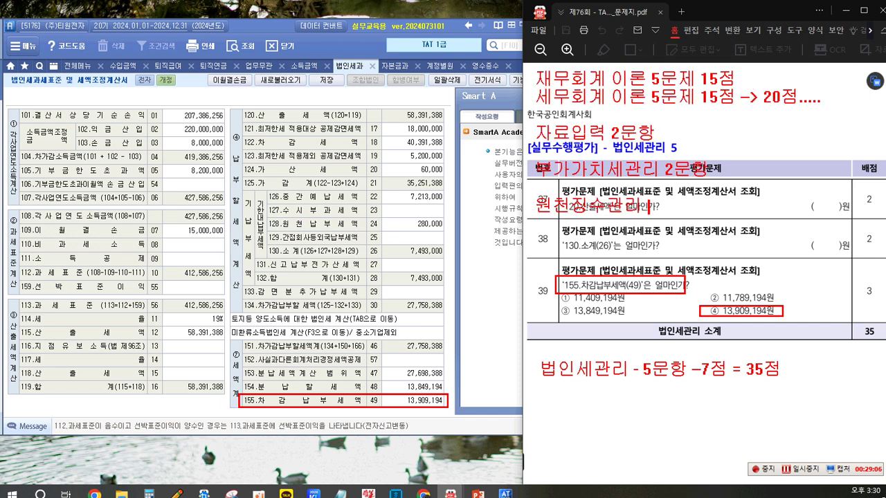
{"action": "type", "text": " 2문항"}
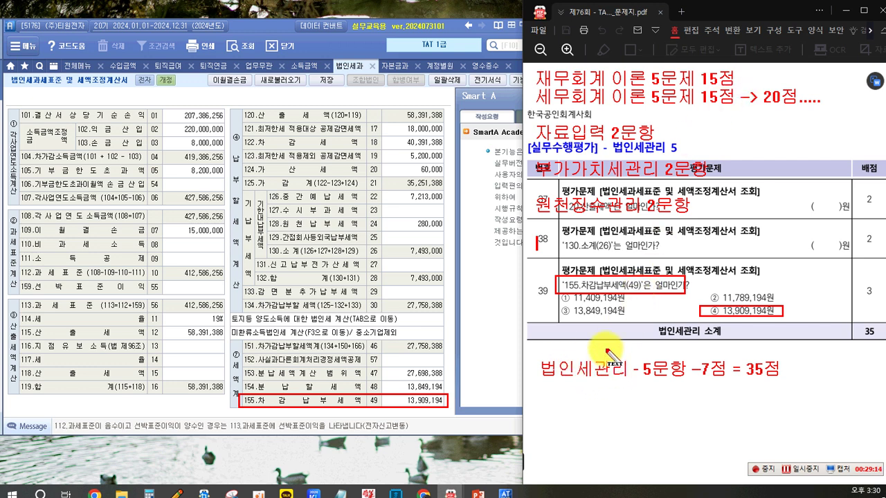
{"action": "type", "text": "결산"}
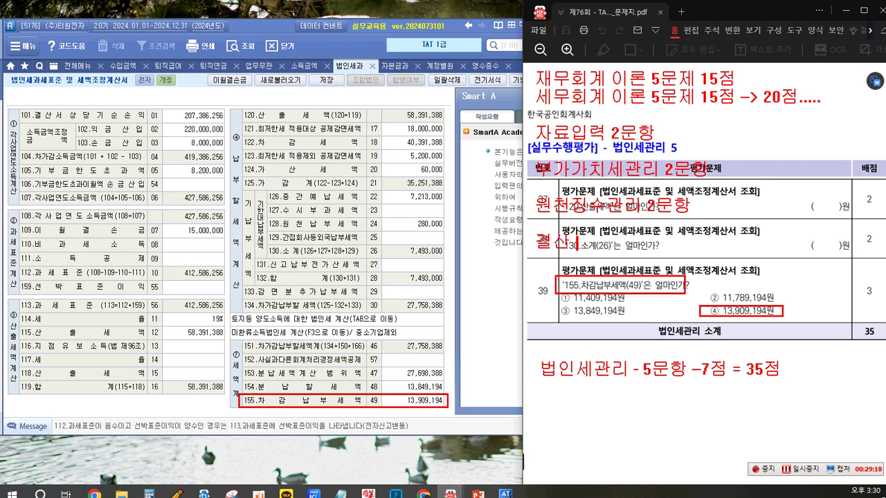
{"action": "type", "text": " 2"}
{"action": "type", "text": "무"}
{"action": "type", "text": "ㄴ항"}
Frame the practical-section lines from 자료입력 down to 법인세관리 with a red rectangle and label it "70점"
{"action": "mouse_move", "coordinate": [529, 123]}
{"action": "left_mouse_down"}
{"action": "mouse_move", "coordinate": [539, 304]}
{"action": "mouse_move", "coordinate": [748, 400]}
{"action": "mouse_move", "coordinate": [788, 381]}
{"action": "mouse_move", "coordinate": [789, 389]}
{"action": "left_mouse_up"}
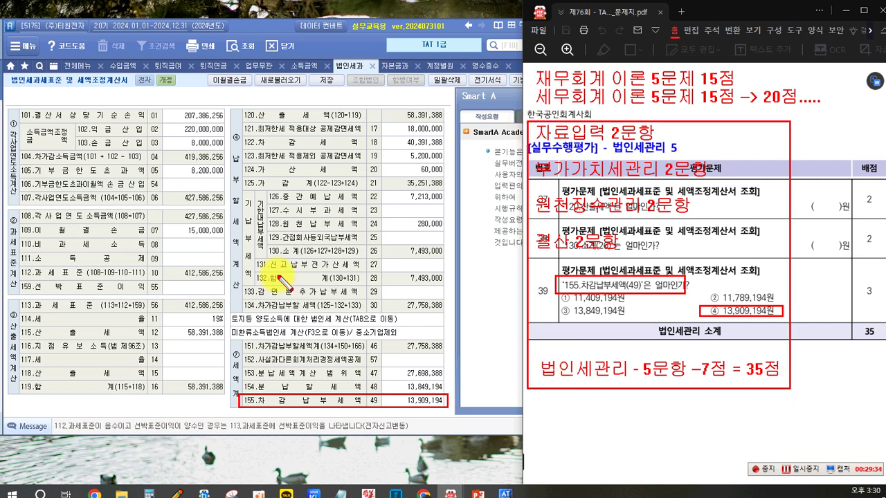
{"action": "left_click", "coordinate": [803, 148]}
{"action": "type", "text": "70점"}
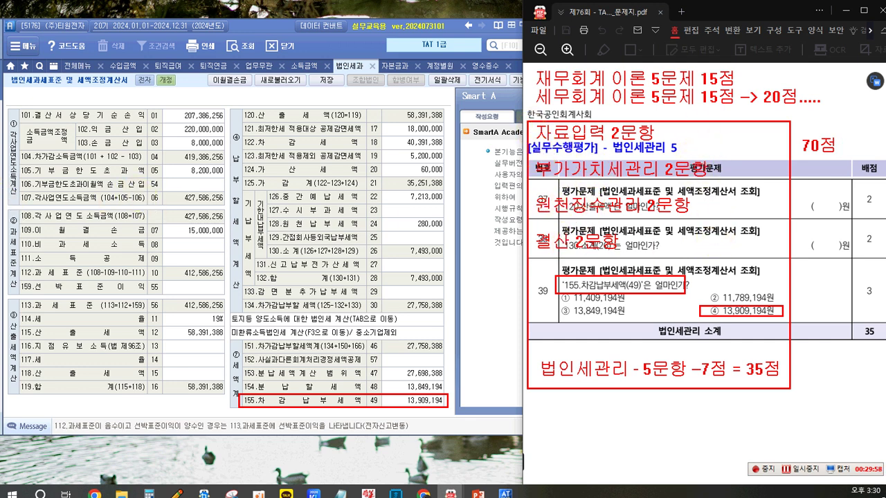
Annotate the framed section with a circled "35점", and write "25점" beside it and beside the 법인세관리 line
{"action": "left_click", "coordinate": [752, 206]}
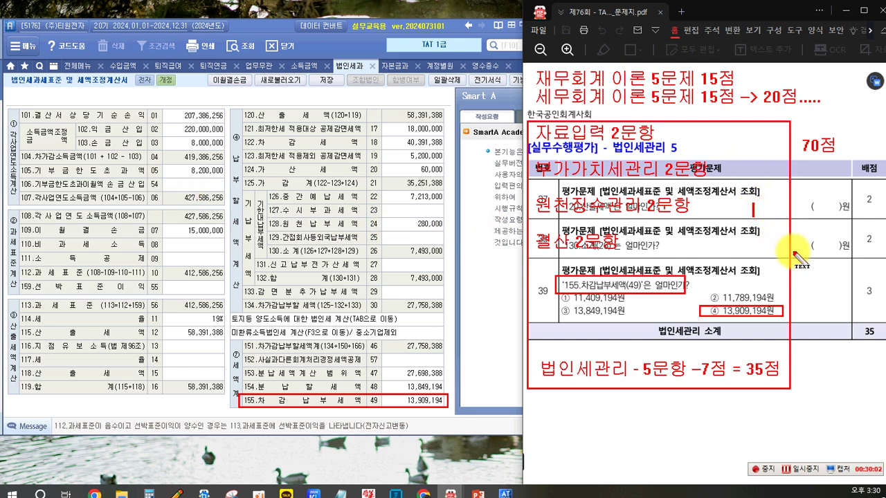
{"action": "type", "text": "35"}
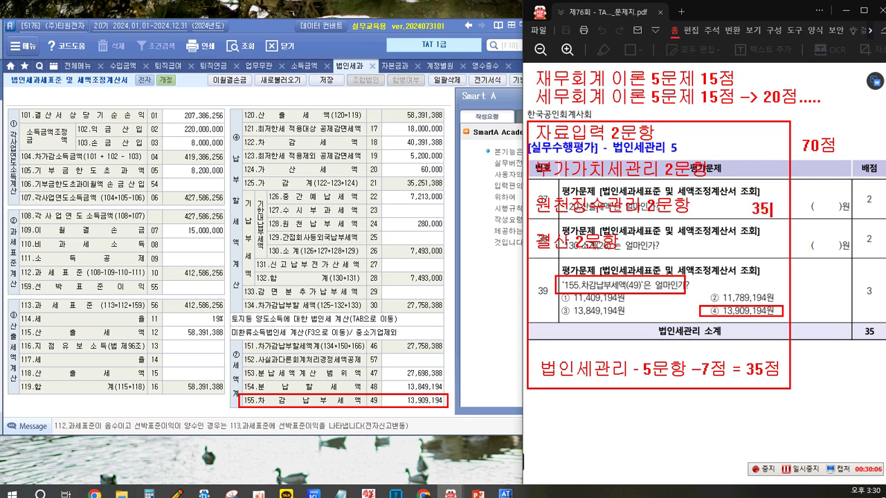
{"action": "type", "text": "점"}
{"action": "mouse_move", "coordinate": [746, 195]}
{"action": "left_mouse_down"}
{"action": "mouse_move", "coordinate": [741, 201]}
{"action": "mouse_move", "coordinate": [788, 208]}
{"action": "mouse_move", "coordinate": [786, 224]}
{"action": "left_mouse_up"}
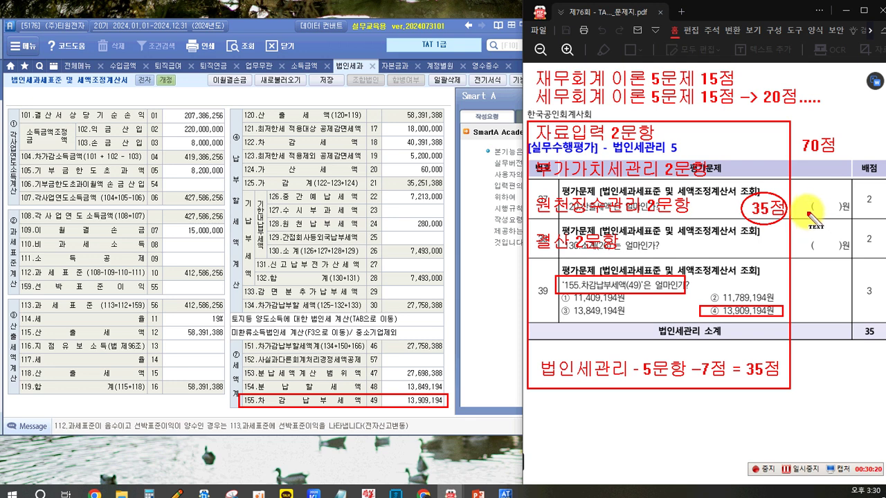
{"action": "mouse_move", "coordinate": [799, 202]}
{"action": "left_mouse_down"}
{"action": "mouse_move", "coordinate": [800, 216]}
{"action": "mouse_move", "coordinate": [817, 218]}
{"action": "left_mouse_up"}
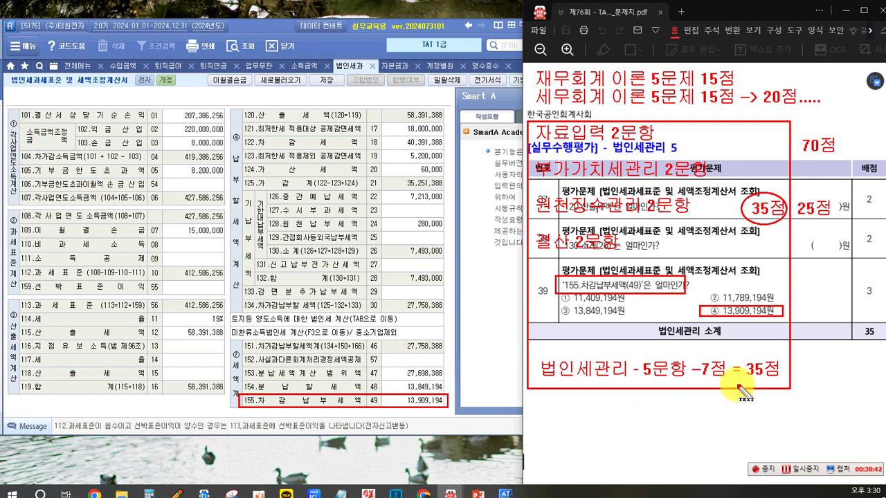
{"action": "left_click_drag", "start_coordinate": [800, 365], "coordinate": [806, 377]}
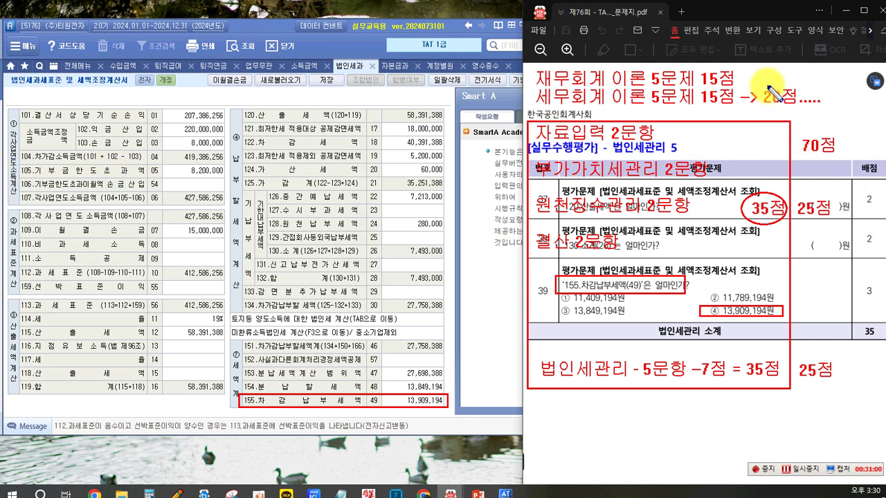
Circle the "20점" note and both "25점" notes in blue
{"action": "mouse_move", "coordinate": [766, 88]}
{"action": "left_mouse_down"}
{"action": "mouse_move", "coordinate": [799, 93]}
{"action": "mouse_move", "coordinate": [768, 87]}
{"action": "left_mouse_up"}
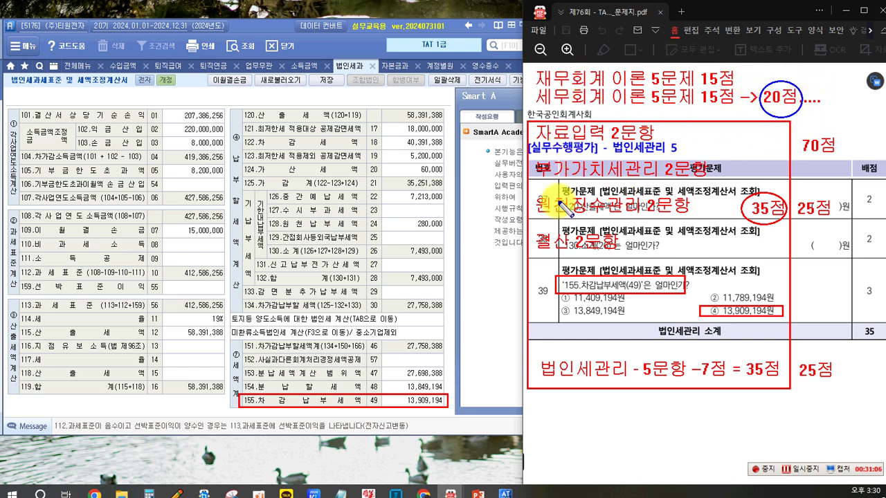
{"action": "left_click_drag", "start_coordinate": [796, 196], "coordinate": [837, 223]}
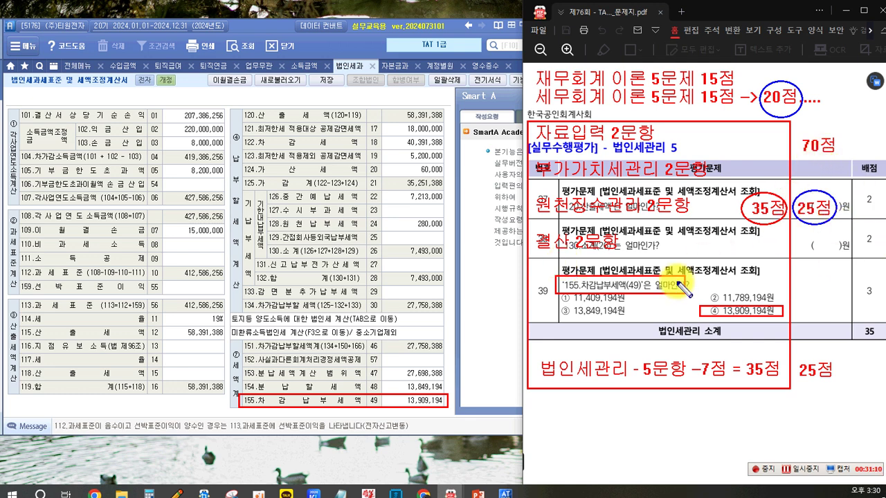
{"action": "mouse_move", "coordinate": [799, 358]}
{"action": "left_mouse_down"}
{"action": "mouse_move", "coordinate": [822, 404]}
{"action": "mouse_move", "coordinate": [845, 360]}
{"action": "mouse_move", "coordinate": [802, 354]}
{"action": "left_mouse_up"}
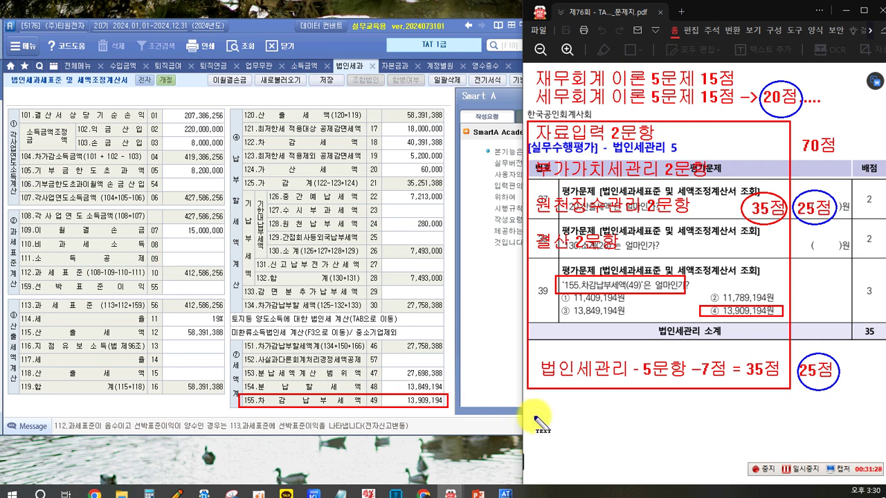
Write "4문항 –> 3문항" in blue below the frame, and box "3문항" and the two theory lines
{"action": "left_click", "coordinate": [644, 409]}
{"action": "type", "text": "4"}
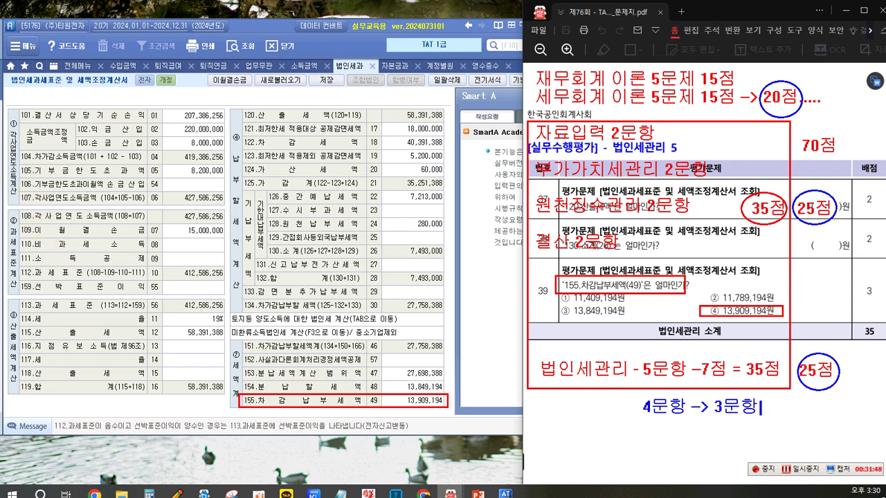
{"action": "left_click", "coordinate": [709, 400]}
{"action": "left_click_drag", "start_coordinate": [754, 420], "coordinate": [760, 418]}
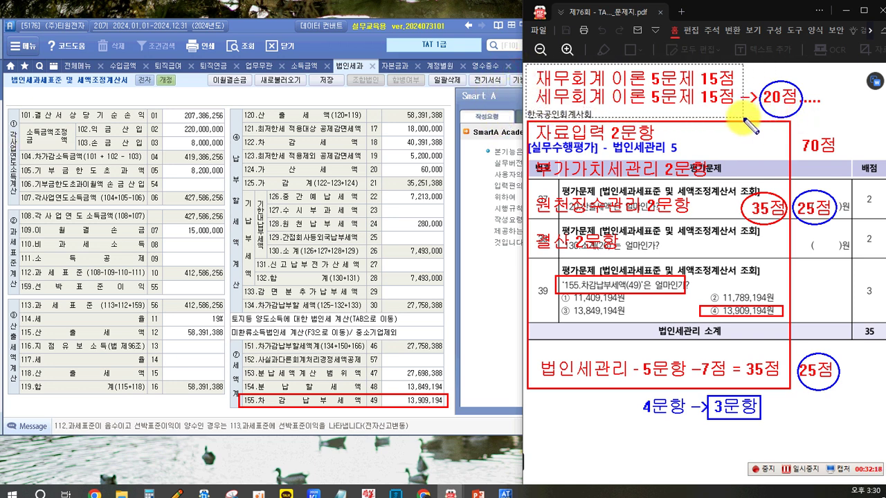
{"action": "left_click", "coordinate": [745, 121]}
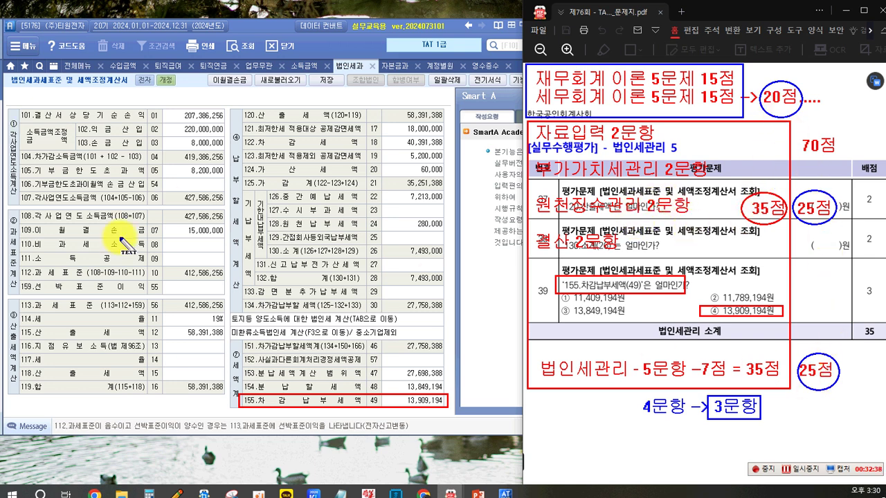
Write the blue note "2024.12.21. 마지막 회차 78회...." below the other annotations, and clear all annotations from the screen
{"action": "left_click", "coordinate": [540, 432]}
{"action": "type", "text": "2024.12.21."}
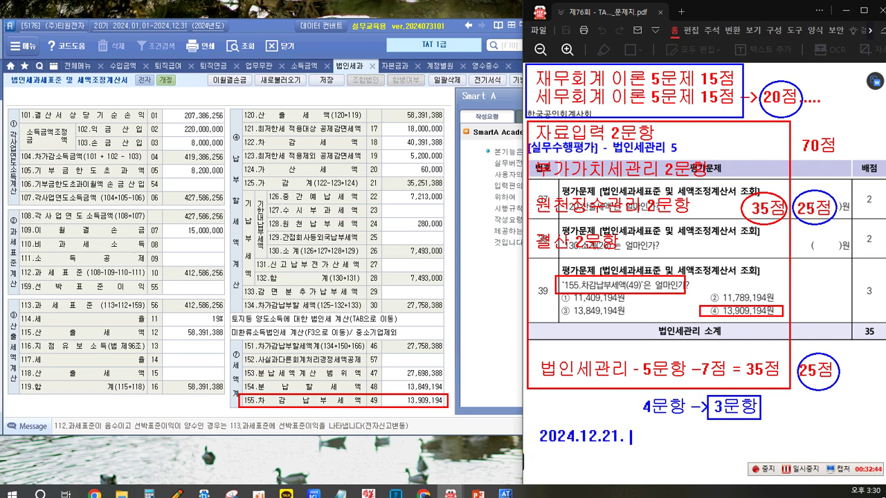
{"action": "type", "text": "마지막 "}
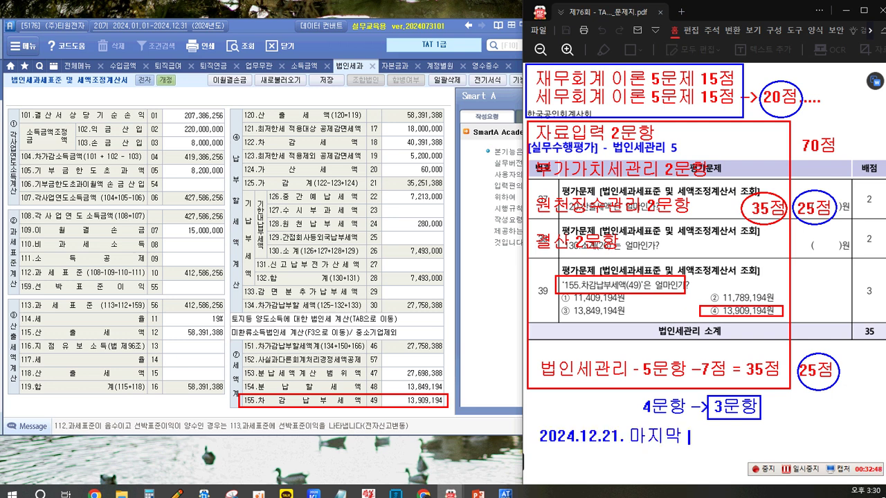
{"action": "type", "text": "회차 78회...."}
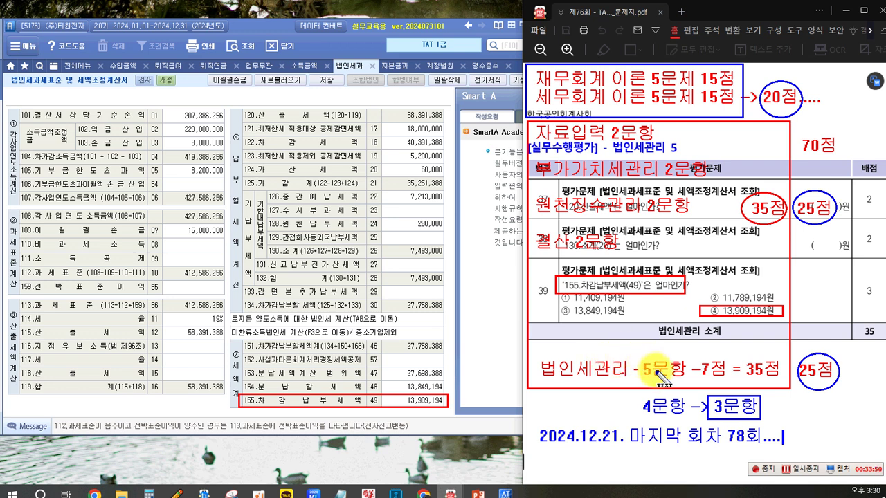
{"action": "key", "text": "Escape"}
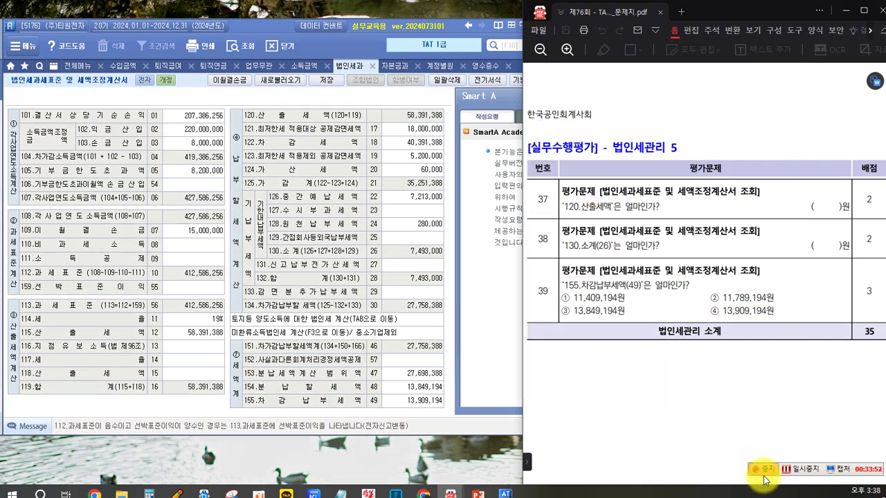